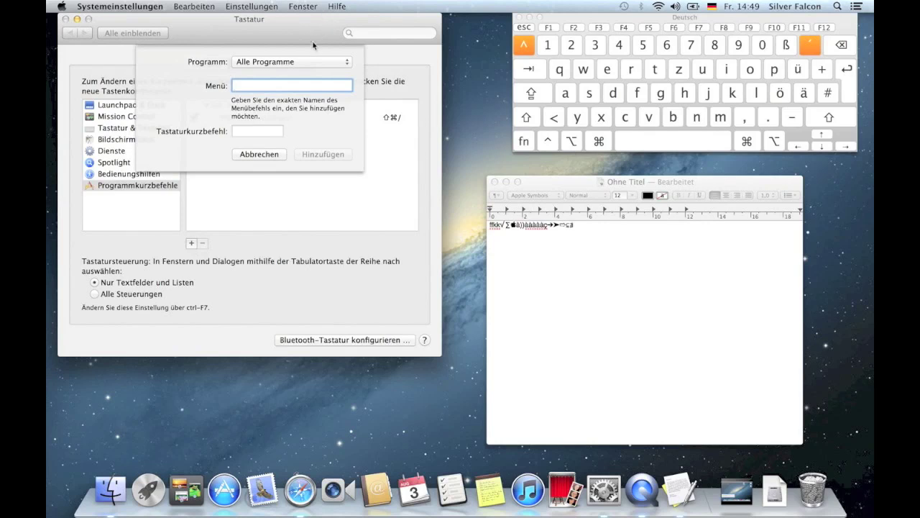
- Add an all-programs keyboard shortcut for the menu command Zoomen with the combination ⌃⌥⌘Z
text(Zoomen)
click(251, 130)
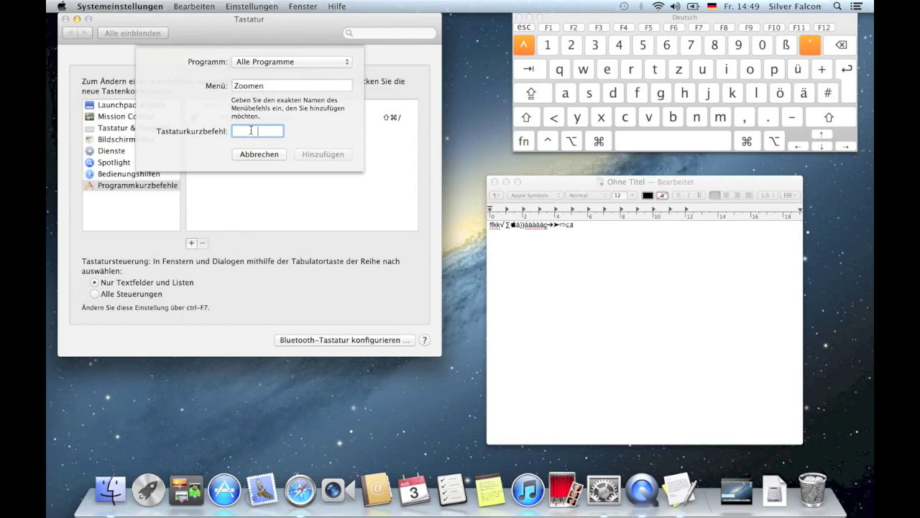
key(shift+alt+super+z)
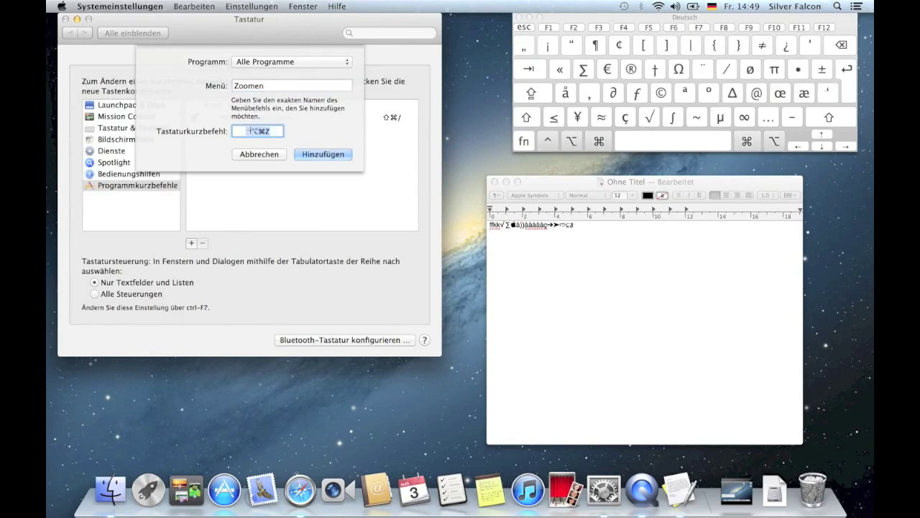
click(325, 154)
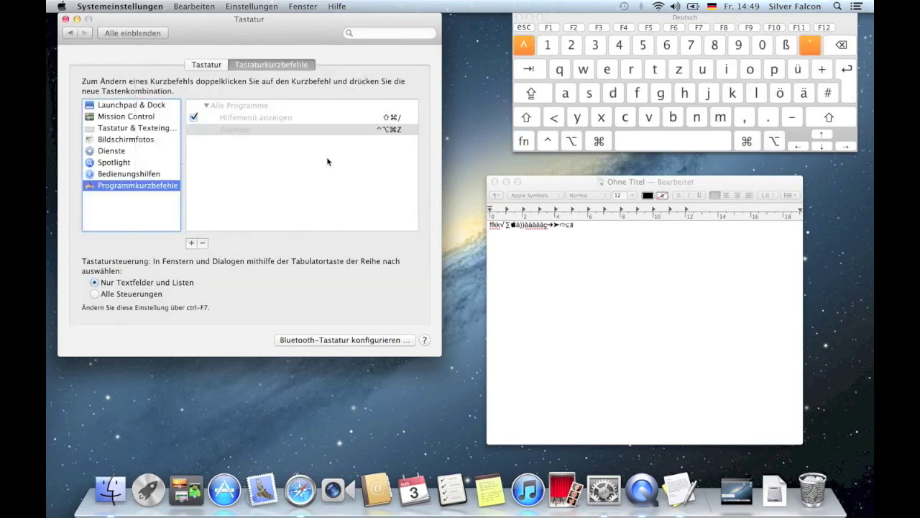
- Switch to TextEdit and check which shortcut is assigned to its Zoomen command
click(551, 292)
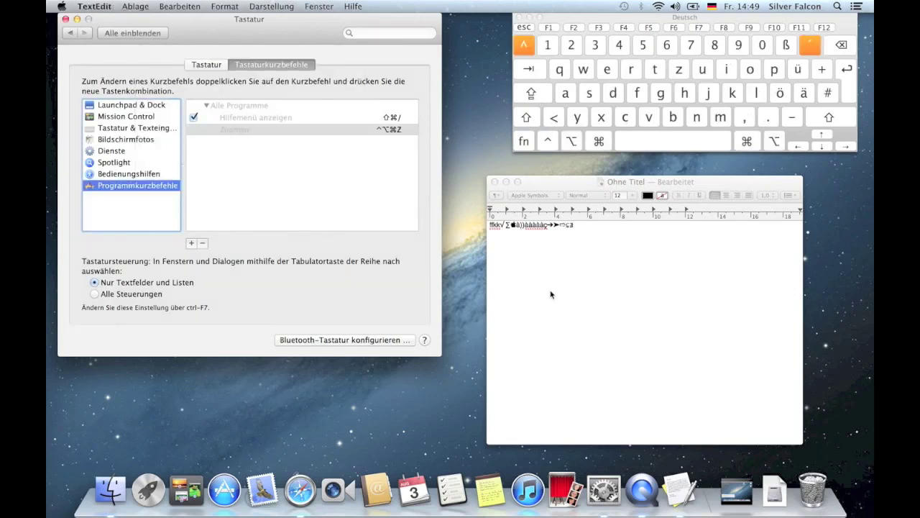
click(320, 7)
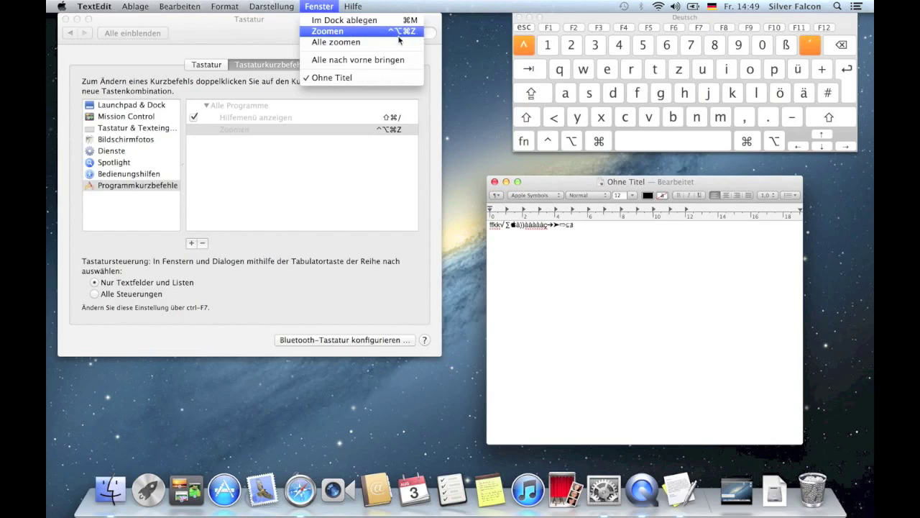
click(546, 292)
- Try the new Zoomen shortcut on the Ohne Titel document window, enlarging it and restoring its size
key(Return)
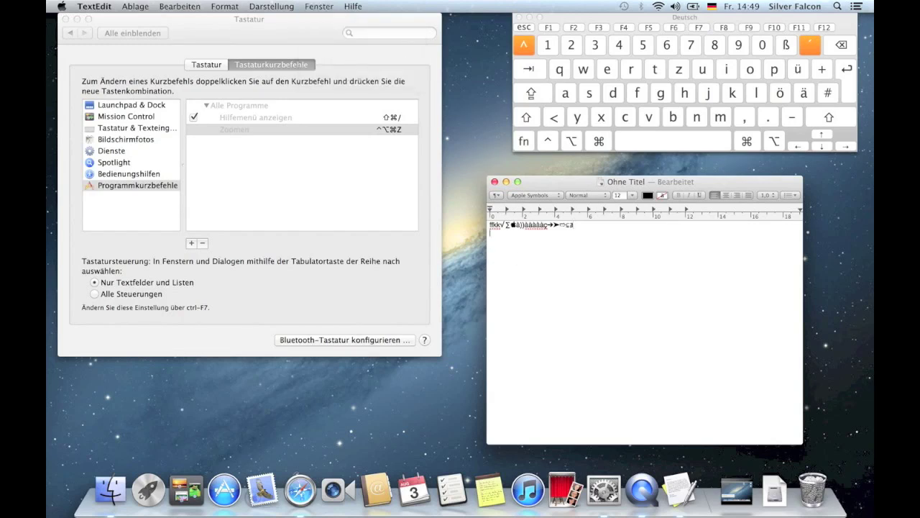
key(alt)
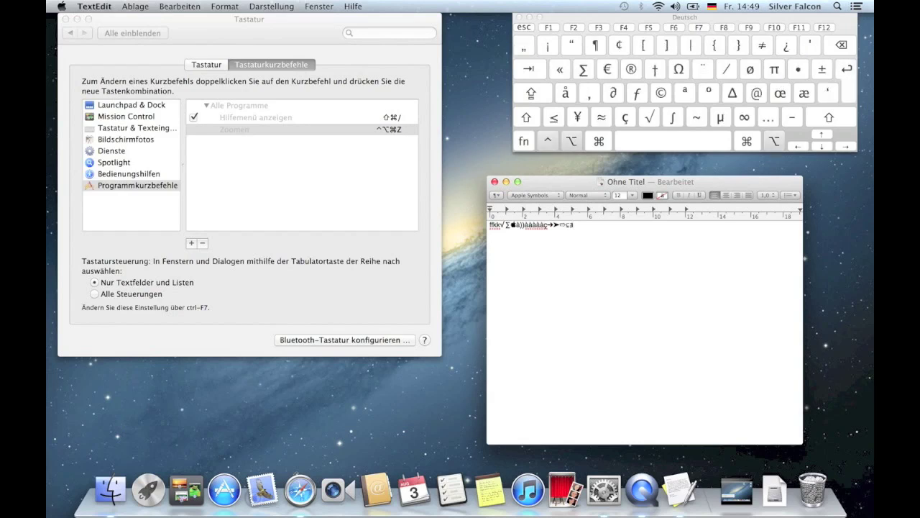
key(ctrl+alt+super+z)
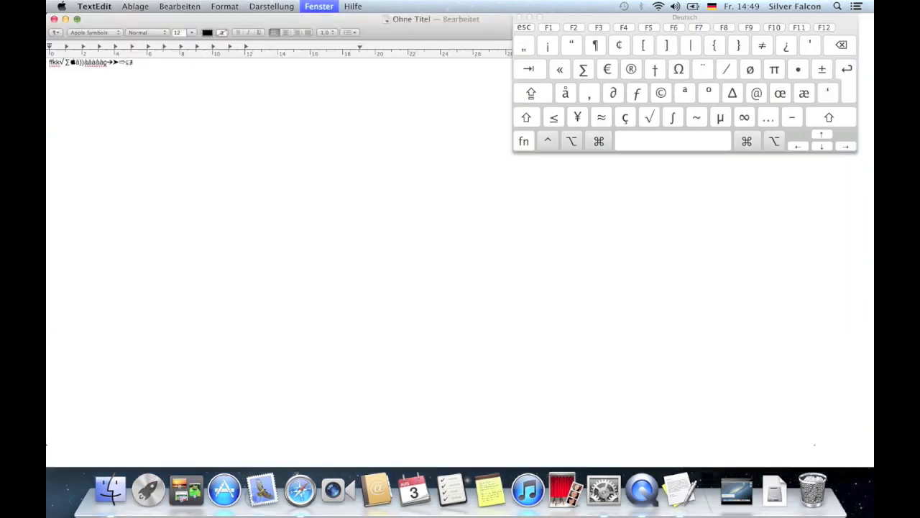
key(ctrl+alt+super+z)
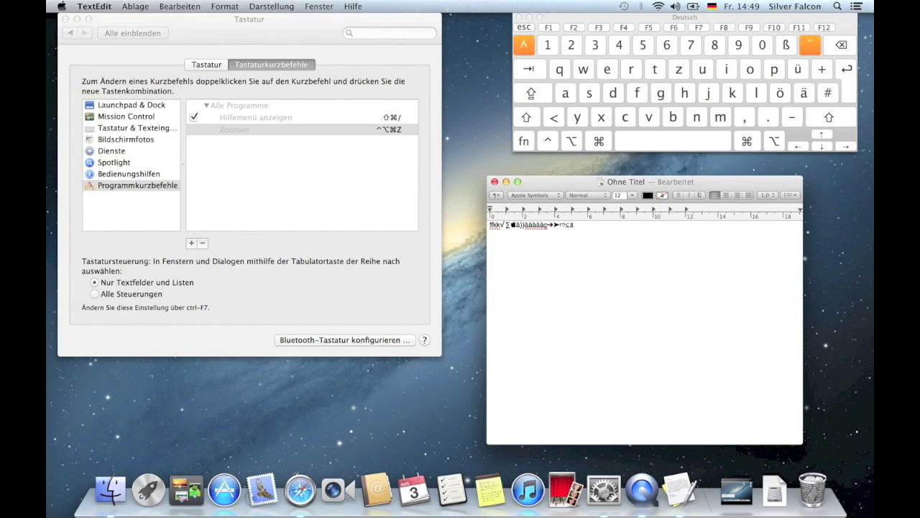
click(200, 30)
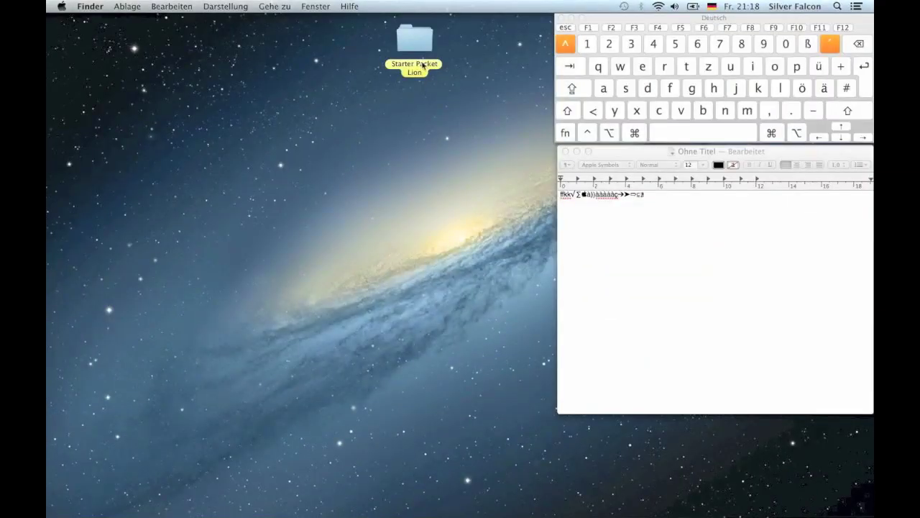
- Open the Starter Packet Lion folder on the desktop and show info windows for all its items
click(416, 43)
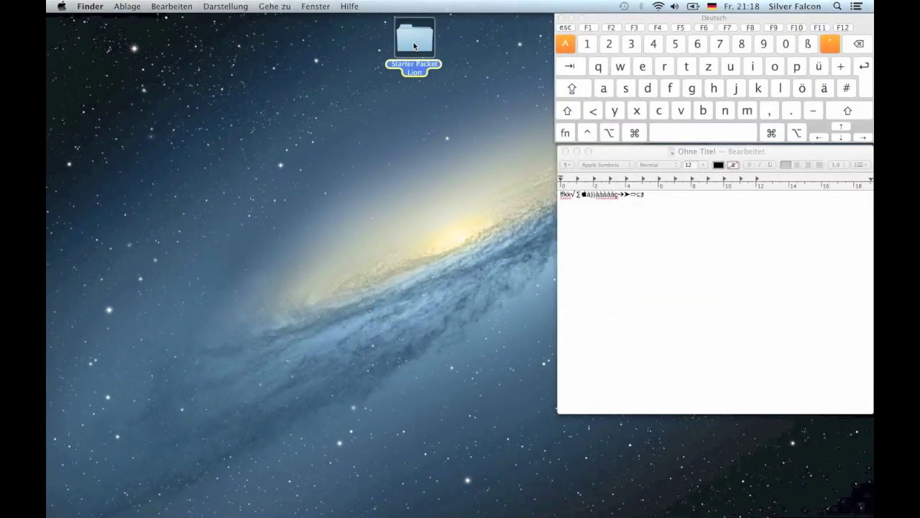
key(super+o)
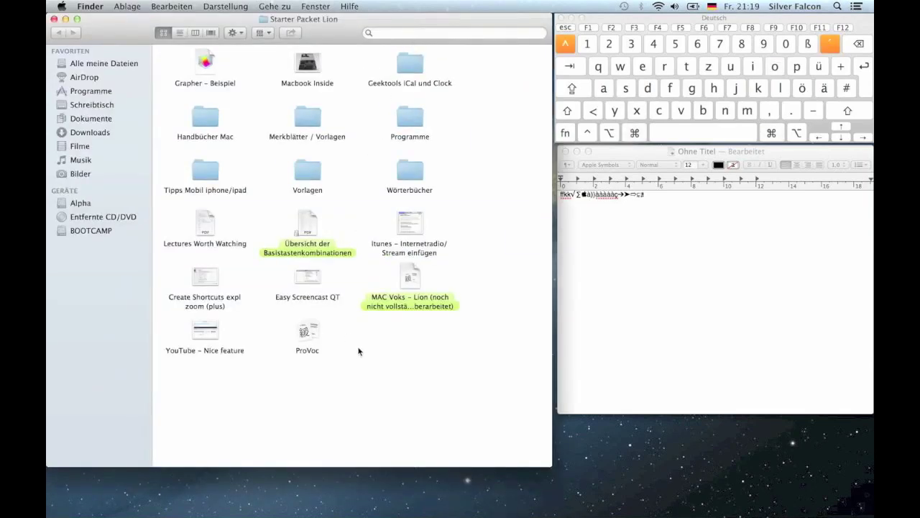
key(super+a)
key(super+i)
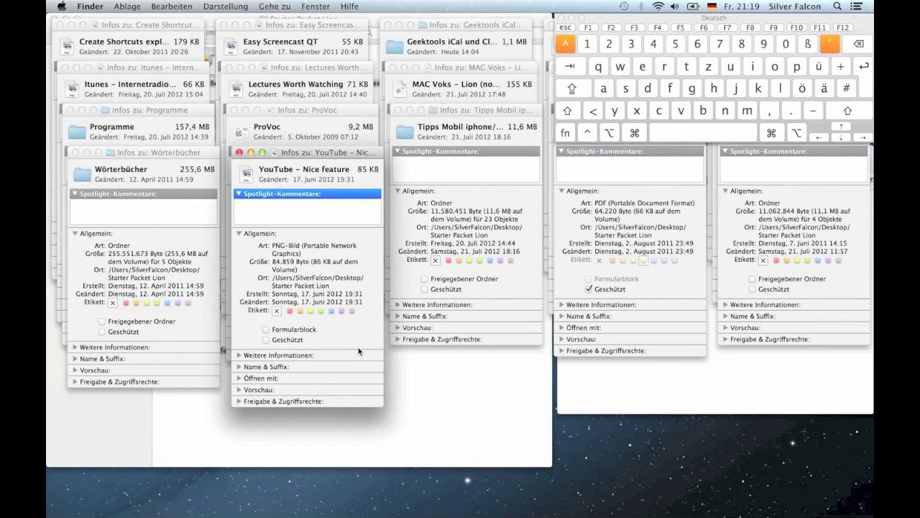
- Close all the info windows one after another, along with the Starter Packet Lion folder window
key(super+w)
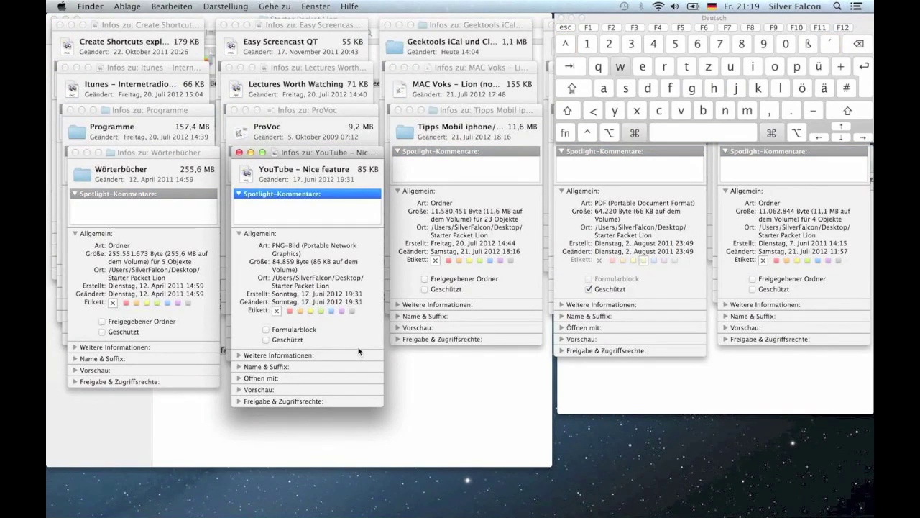
key(super)
key(super+w)
key(super+w)
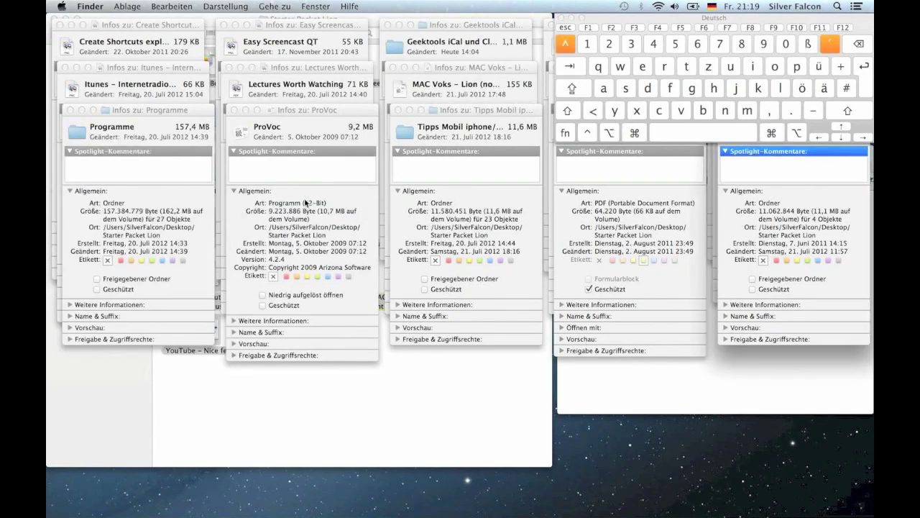
key(super+w)
key(super+w)
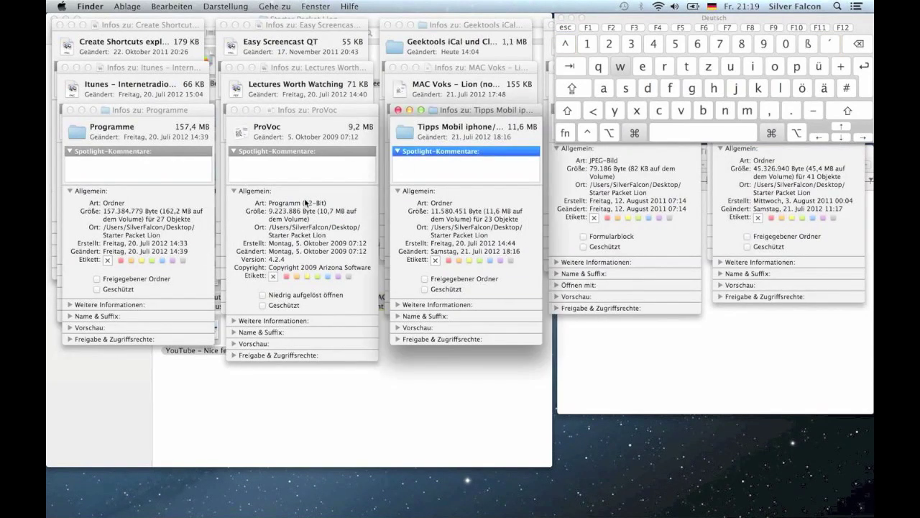
key(super+w)
key(super+w)
key(super+w)
key(super+w)
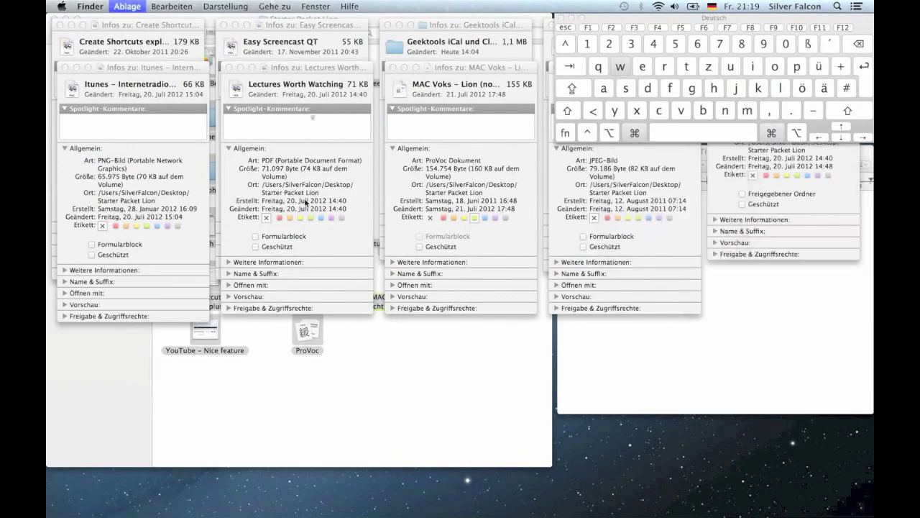
key(super+w)
key(super+w)
key(super+w)
key(super+w)
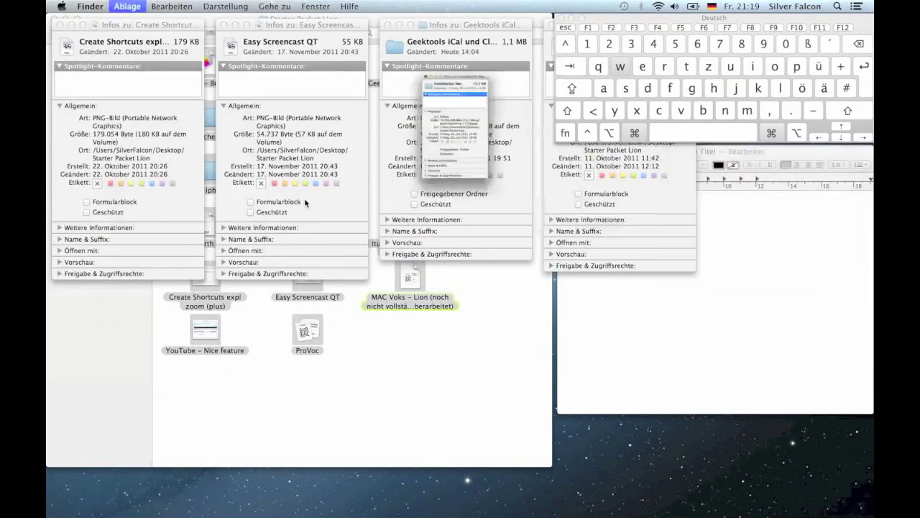
key(super+w)
key(super+w)
key(super+w)
key(super+w)
key(super+w)
key(super+w)
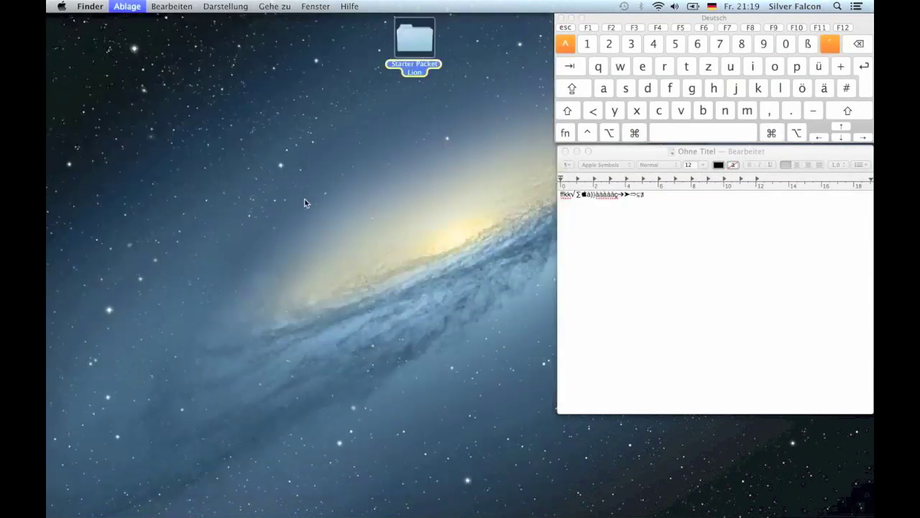
- Reopen the Starter Packet Lion folder and show info windows for the five files in its last two rows
double_click(427, 72)
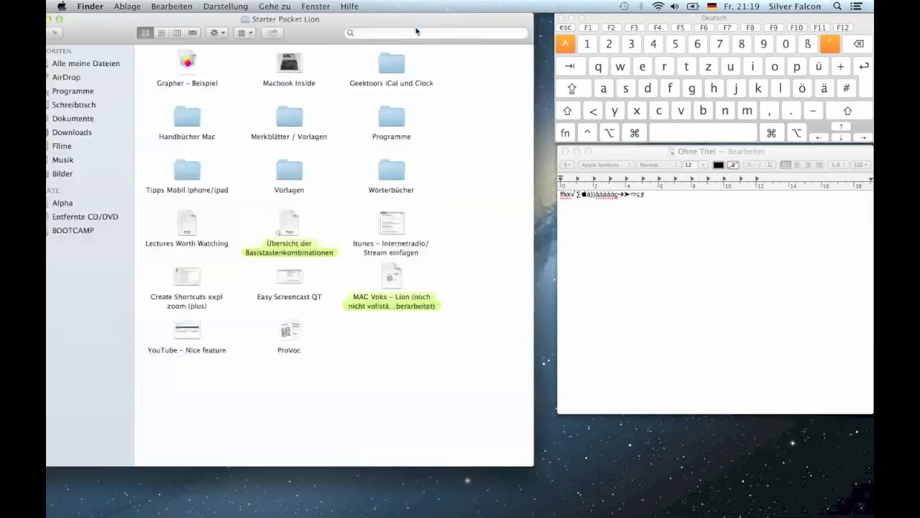
drag(404, 351, 213, 286)
key(super+i)
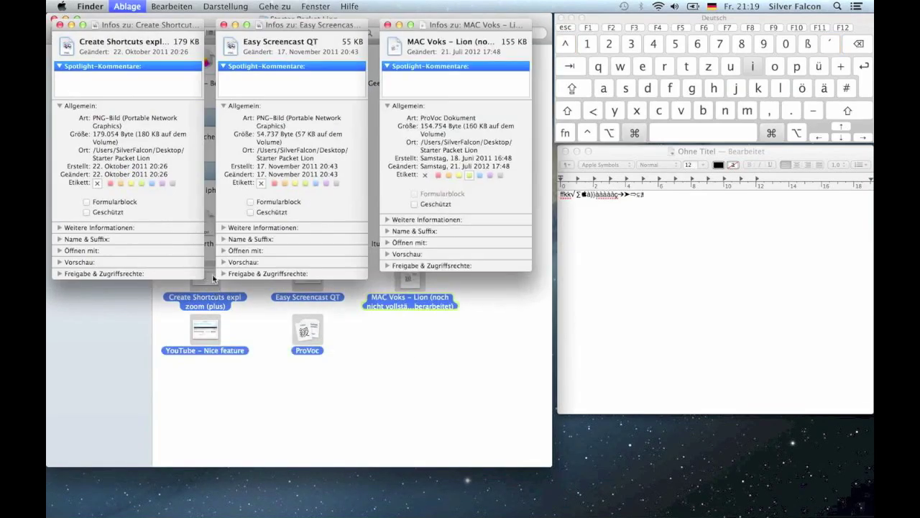
- Close the five files' info windows and clear the selection in the Starter Packet Lion folder
click(60, 25)
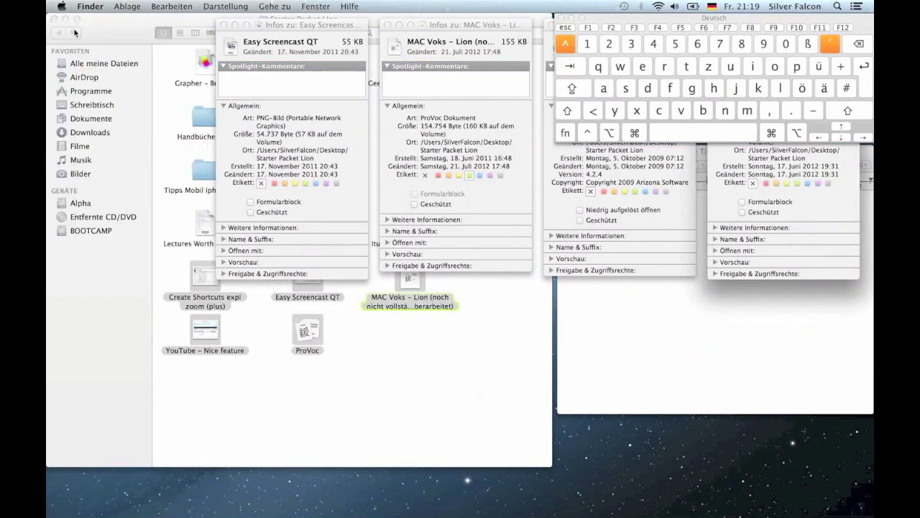
click(224, 25)
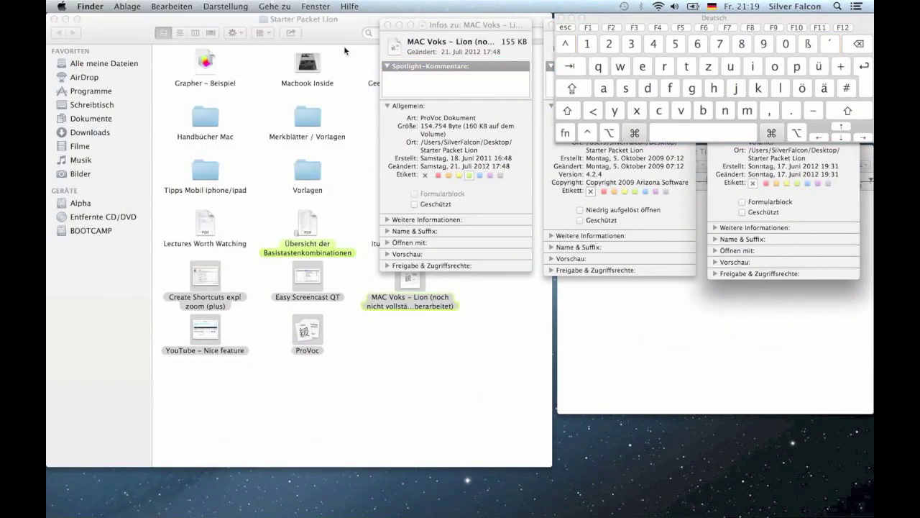
key(super+w)
key(super+w)
key(super+w)
click(371, 373)
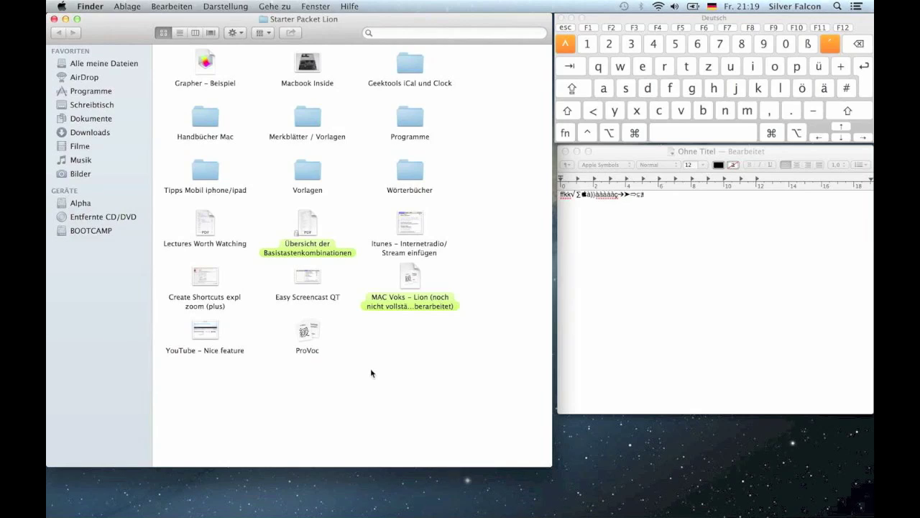
- Bring TextEdit to the front, open Systemeinstellungen and quit it again
mouse_move(577, 504)
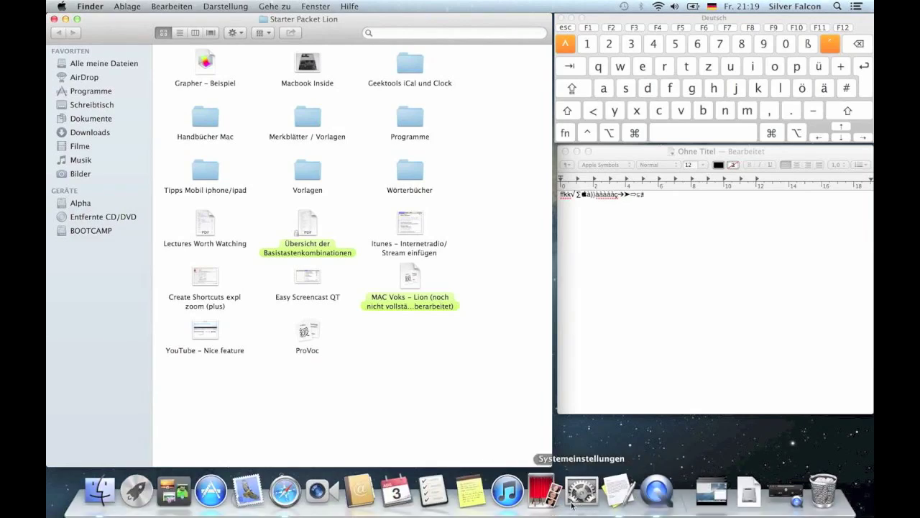
click(612, 494)
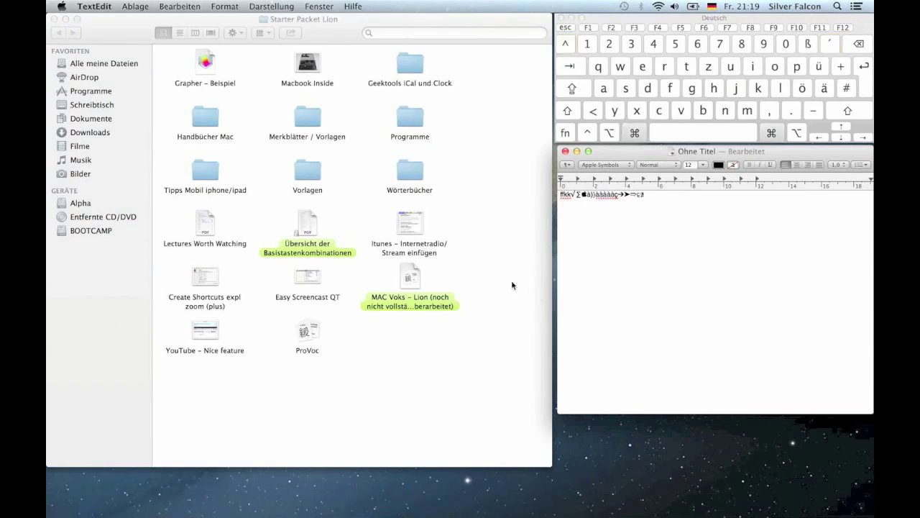
mouse_move(529, 503)
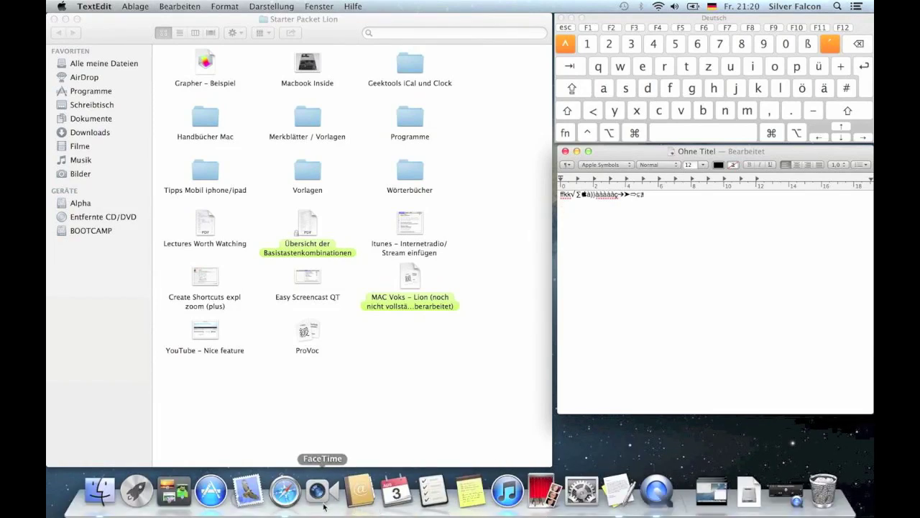
click(582, 508)
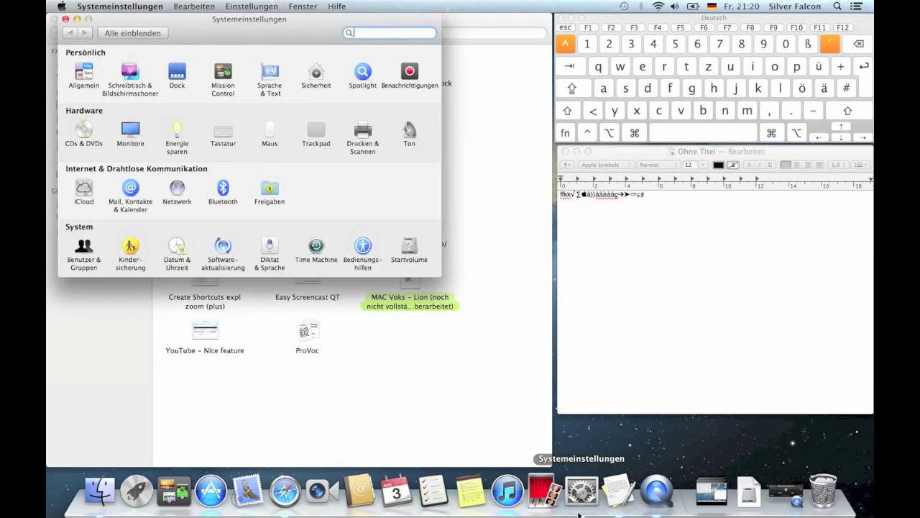
key(super)
key(super+q)
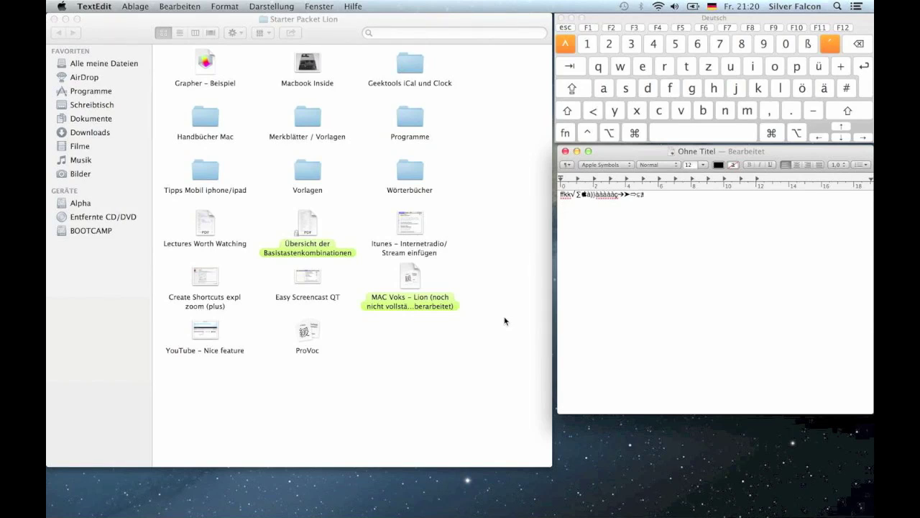
- Return to the Starter Packet Lion folder window in Finder, close it and reopen it
click(499, 350)
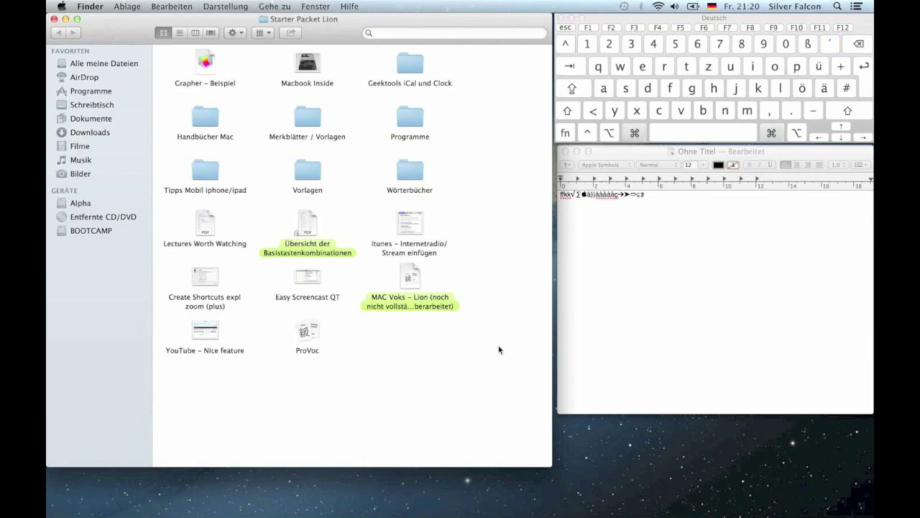
key(super+w)
key(super+o)
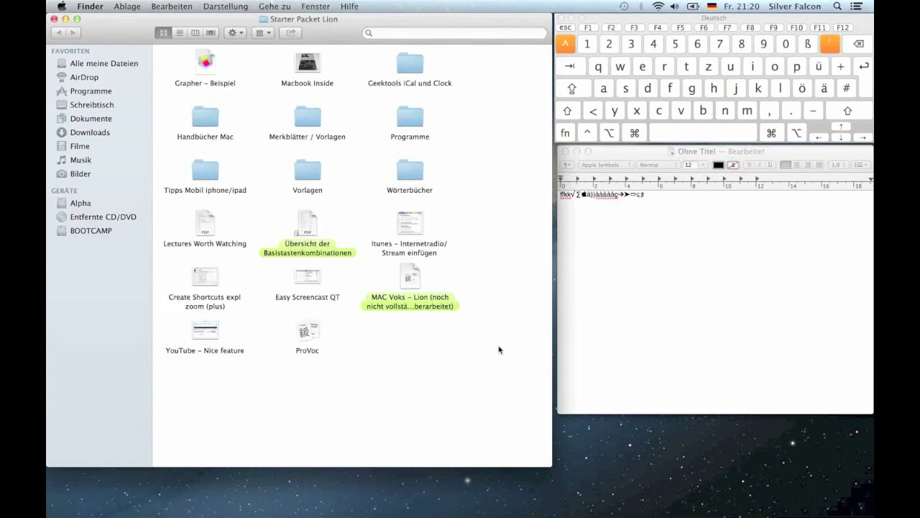
- Move the selection through the folder's items to Vorlagen, open that folder and close its window
key(Right)
key(Right)
key(Right)
key(Up)
key(Left)
key(Left)
key(Up)
key(Up)
key(Right)
key(Right)
key(Down)
key(Down)
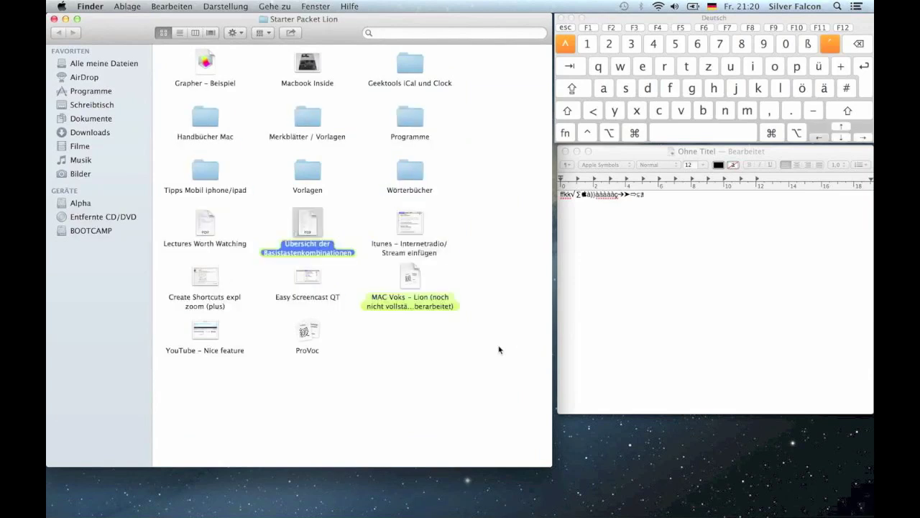
key(Left)
key(Up)
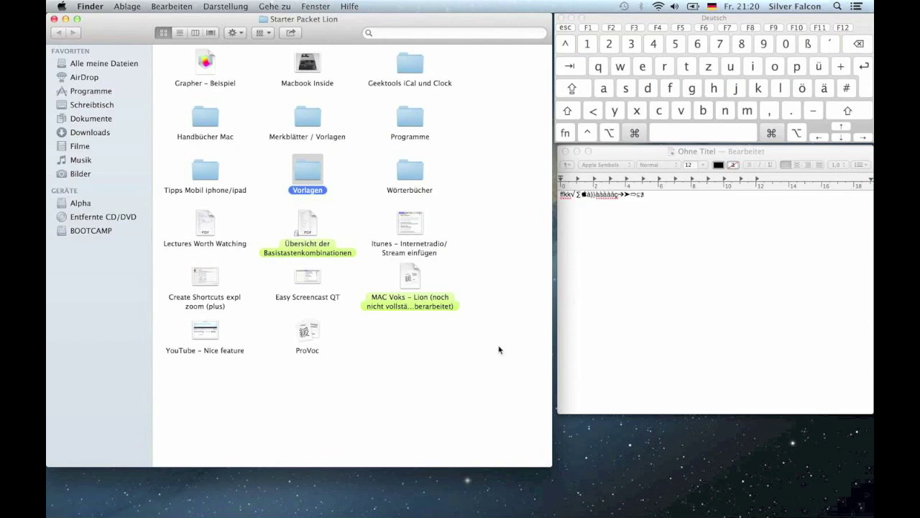
key(super+o)
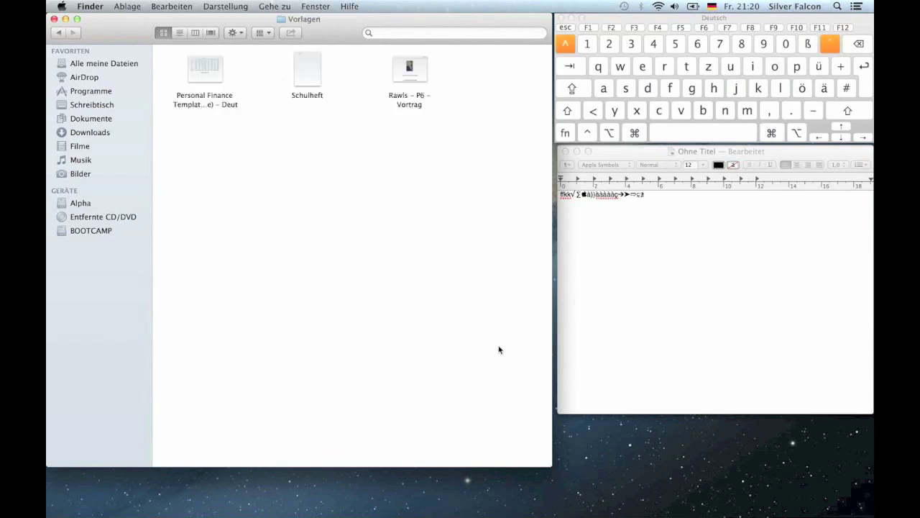
key(super+w)
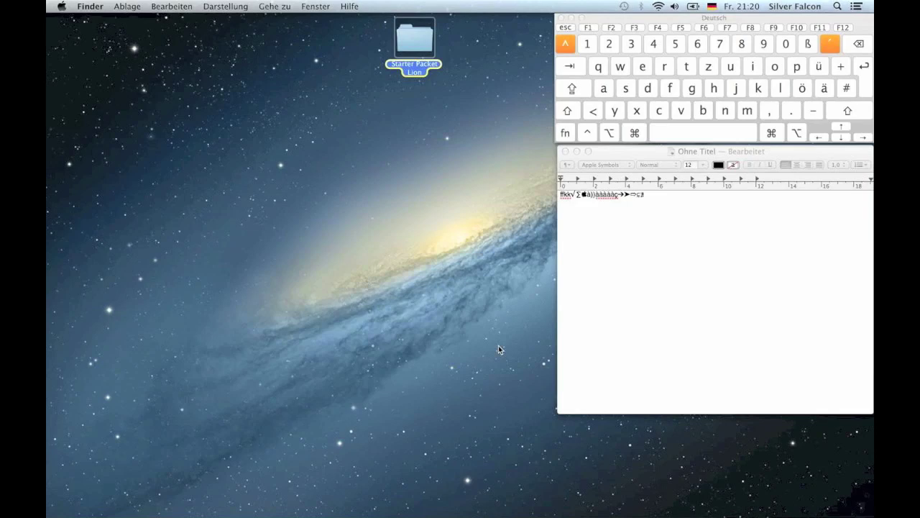
- Reopen the Starter Packet Lion folder and show info windows for Lectures Worth Watching, Übersicht der Basistastenkombinationen and Itunes – Internetradio/Stream einfügen
key(super+o)
key(Right)
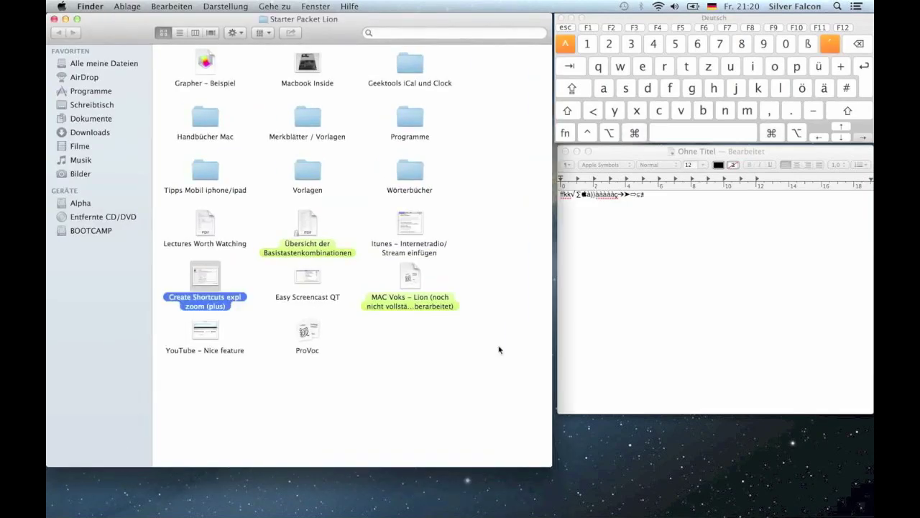
key(Up)
key(shift+Right)
key(shift+Left)
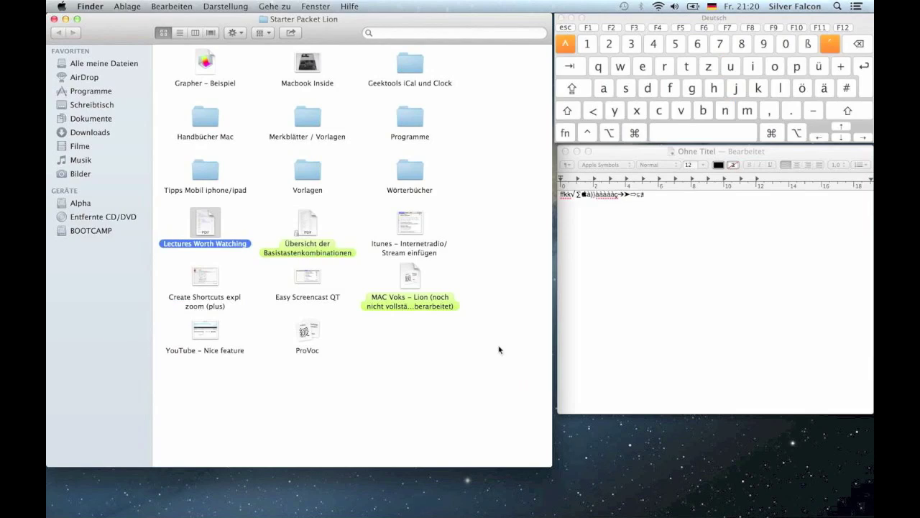
key(shift+Right)
key(shift+Right)
key(super+i)
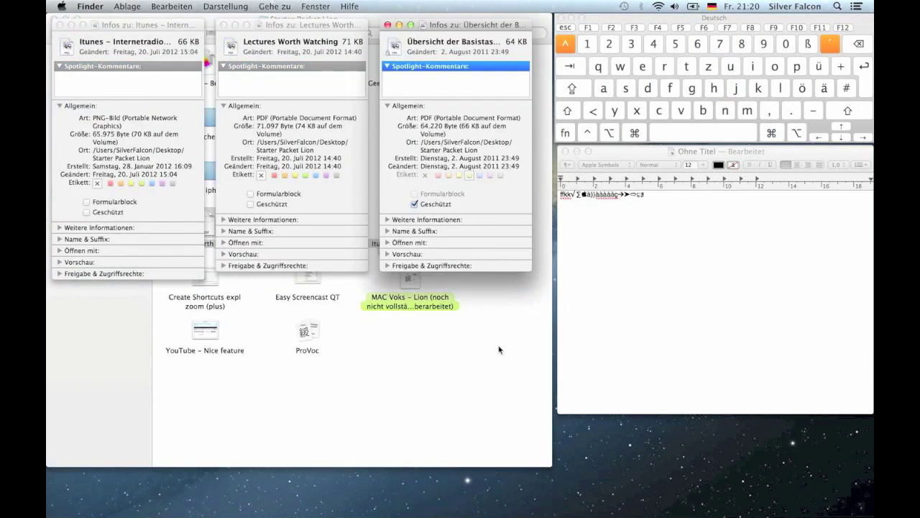
- Close the three files' info windows and clear the selection in the folder
key(super+w)
key(super+w)
key(super+w)
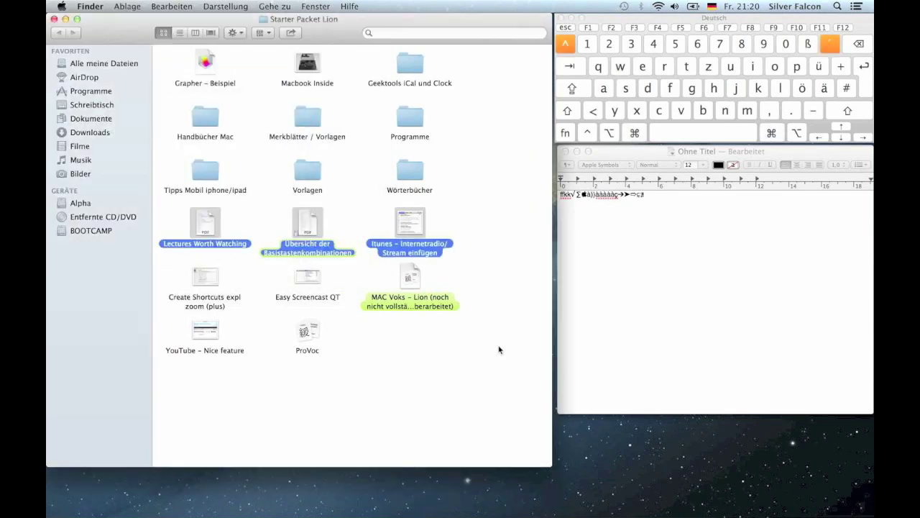
key(Right)
click(248, 234)
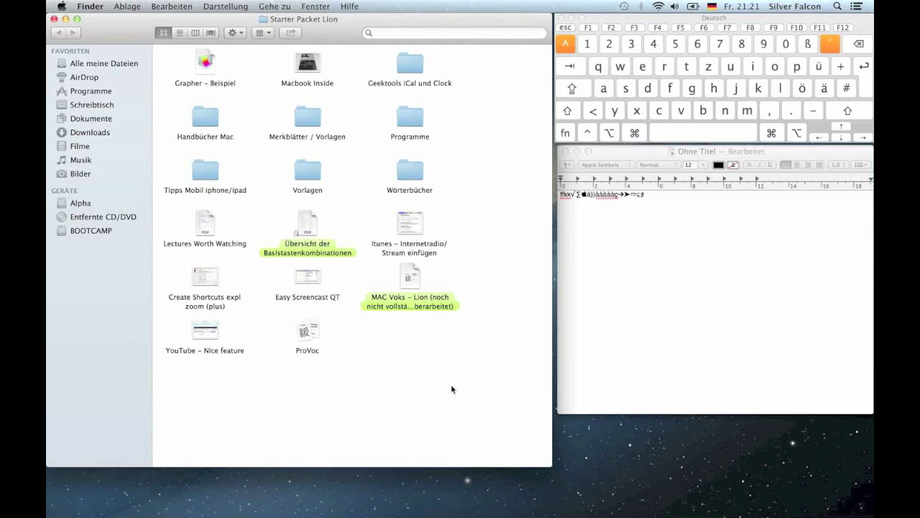
- Create a folder named fhfhfhf in Starter Packet Lion and move it to the trash
key(super+shift+n)
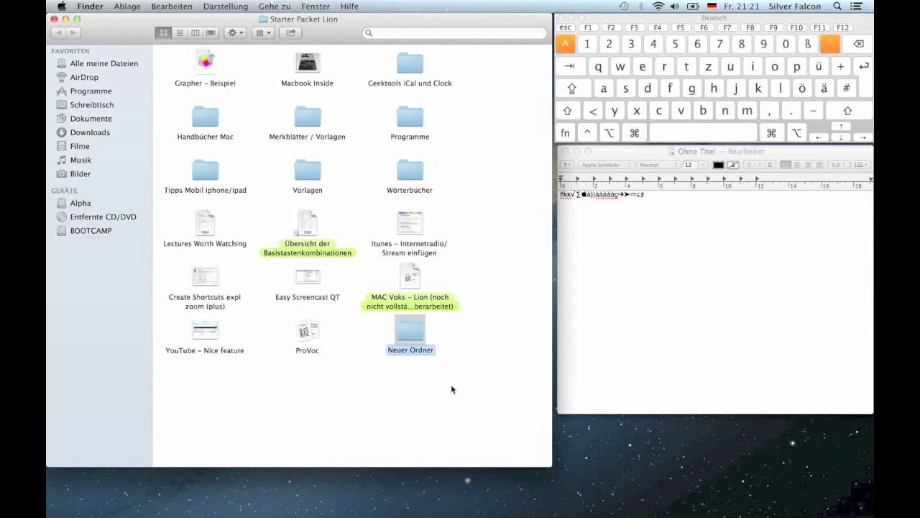
text(fhfhfhf)
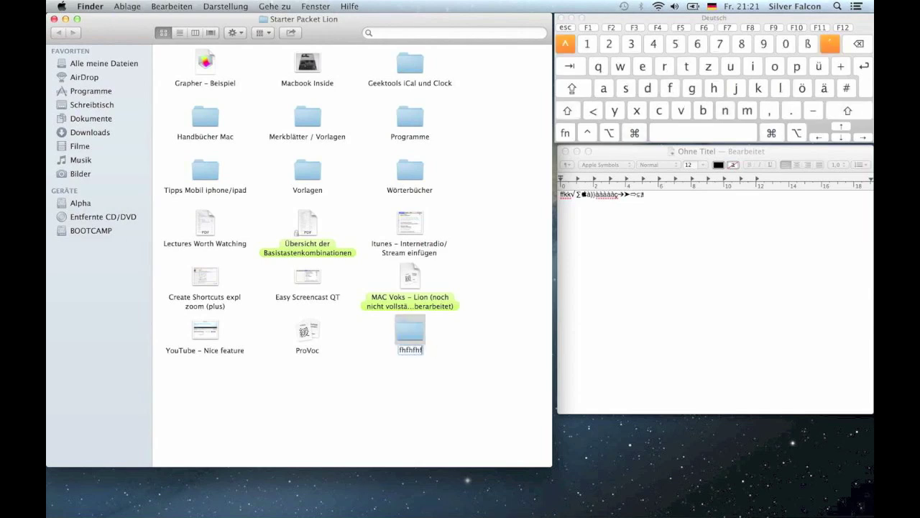
key(Return)
key(super+BackSpace)
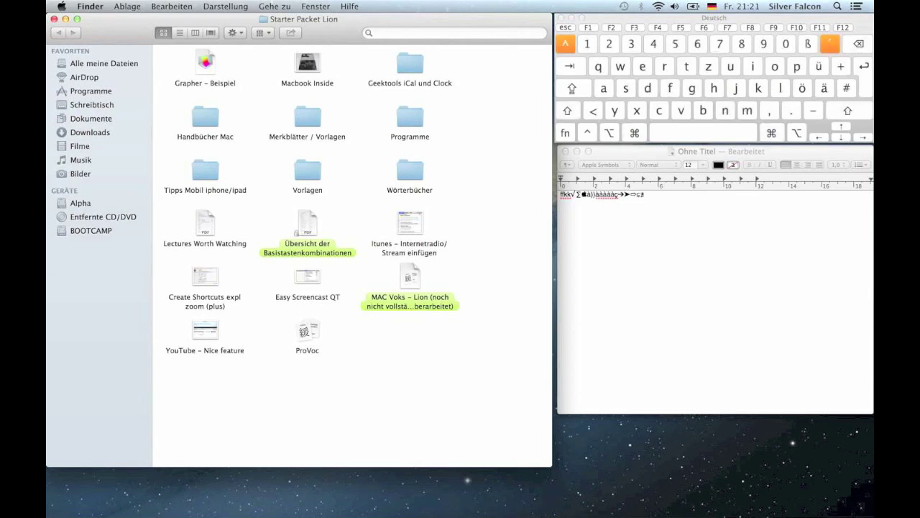
- Move the selection from Easy Screencast QT through the neighbouring files to ProVoc and select all items in the folder
click(308, 277)
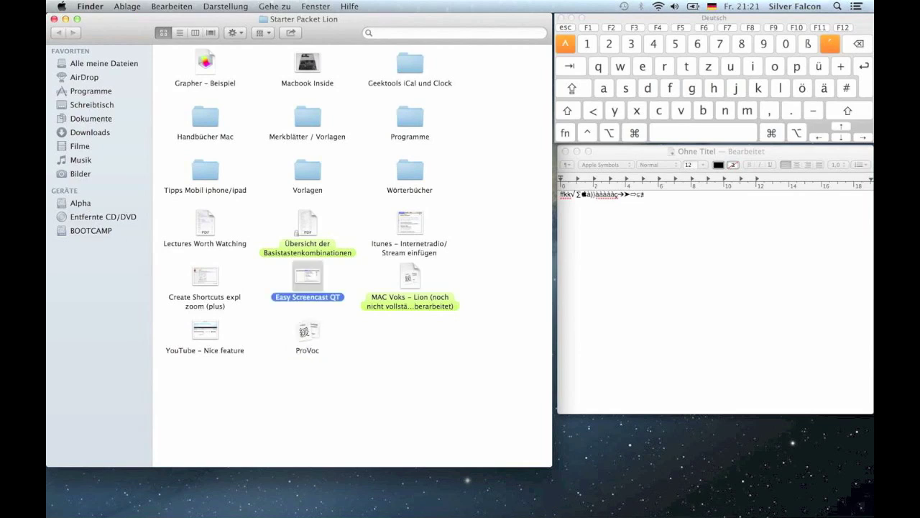
key(super)
key(Down)
key(Up)
key(Up)
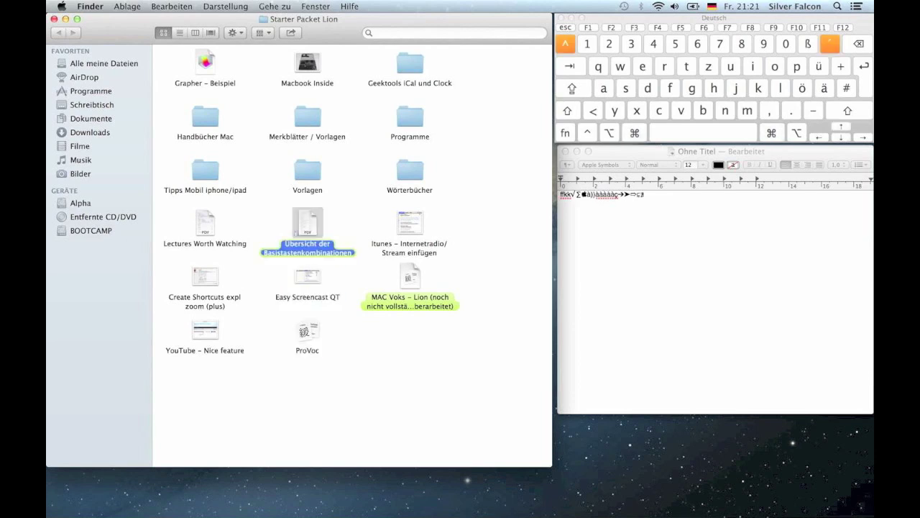
key(Left)
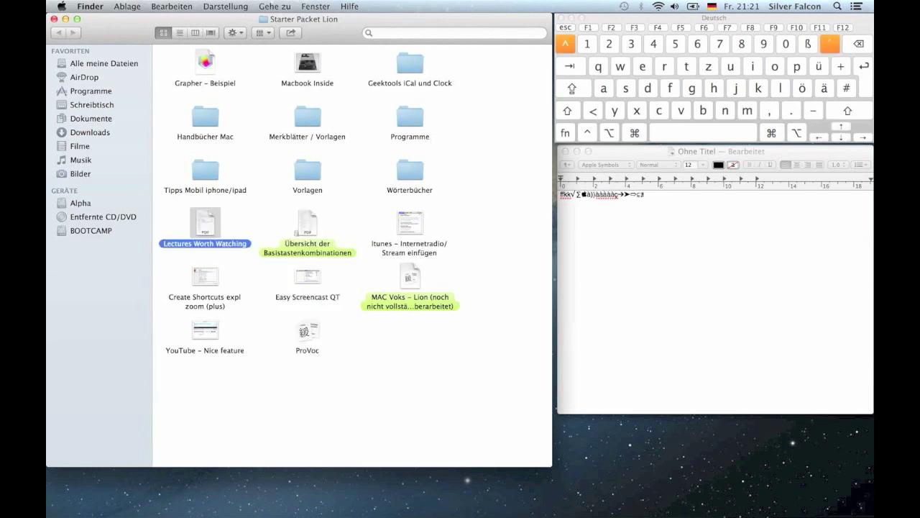
key(Down)
key(Down)
key(Right)
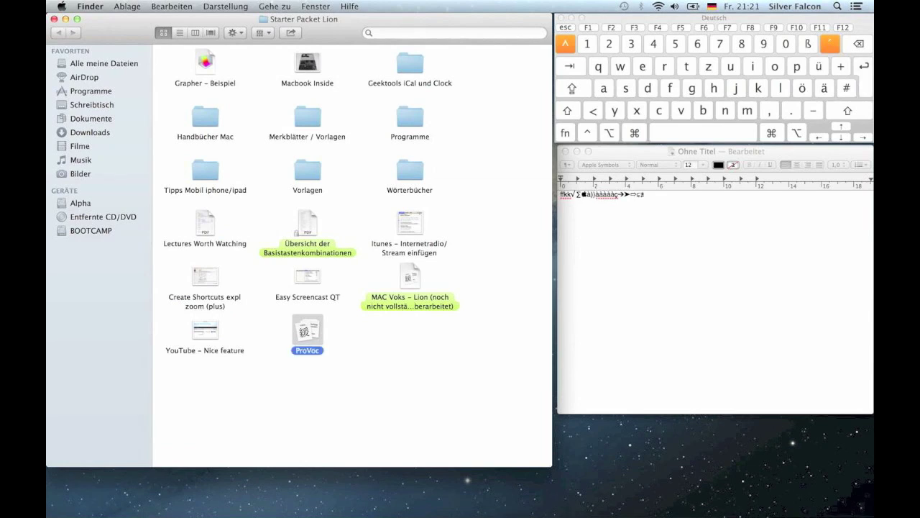
key(super+a)
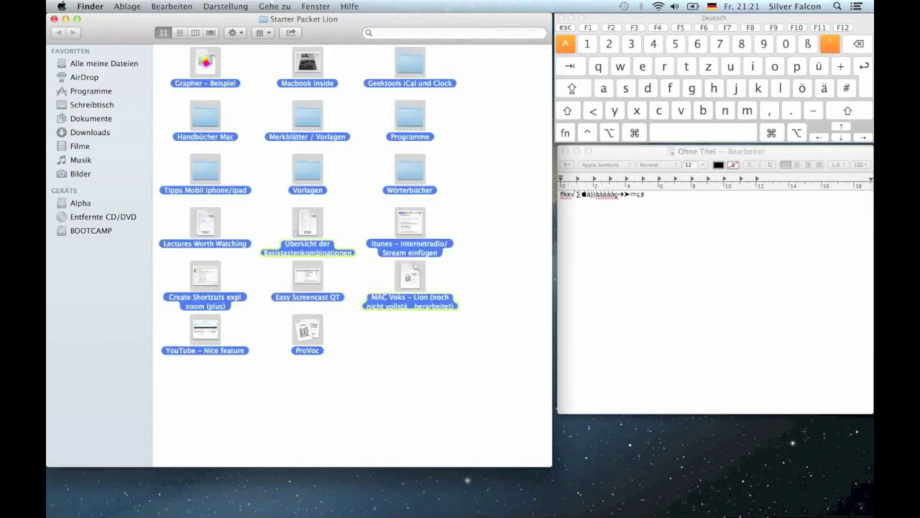
- Select only Easy Screencast QT, and open and close Finder's help search
click(308, 276)
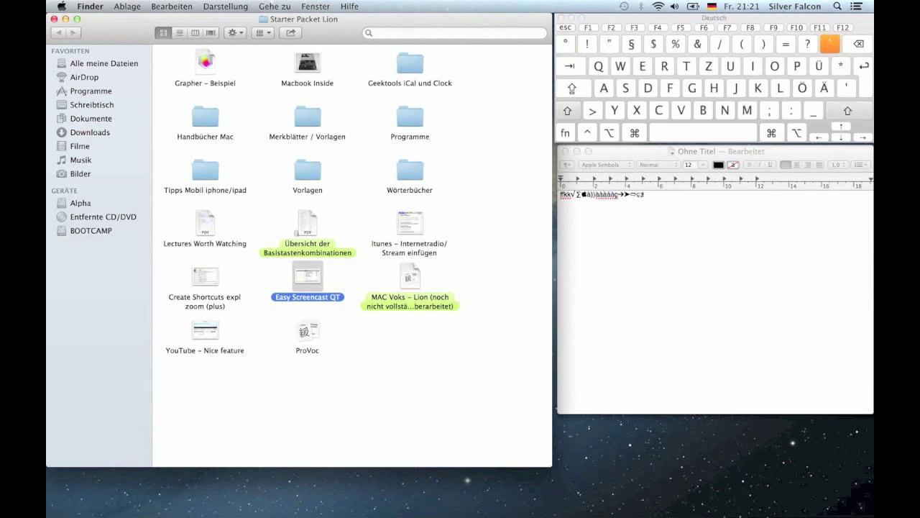
key(super+shift+ssharp)
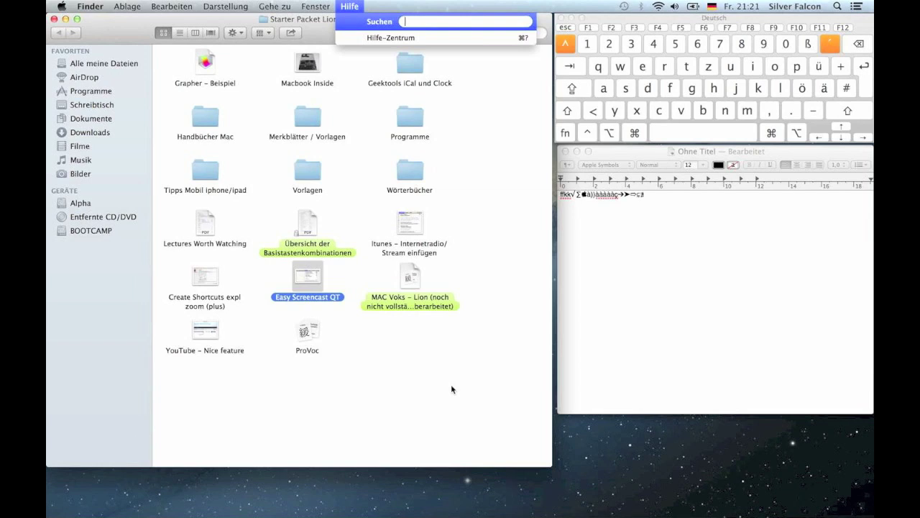
click(490, 291)
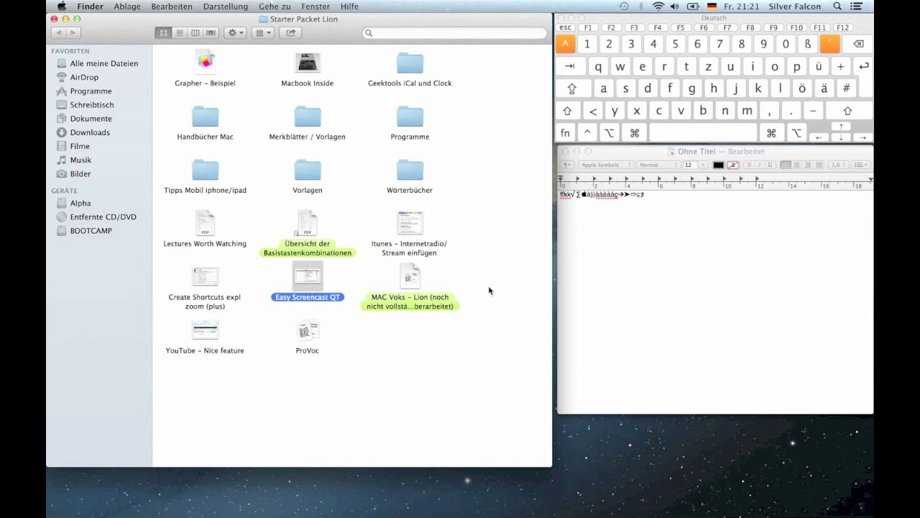
- Search Spotlight for pages and clear the search term
key(super+space)
text(pa)
key(Escape)
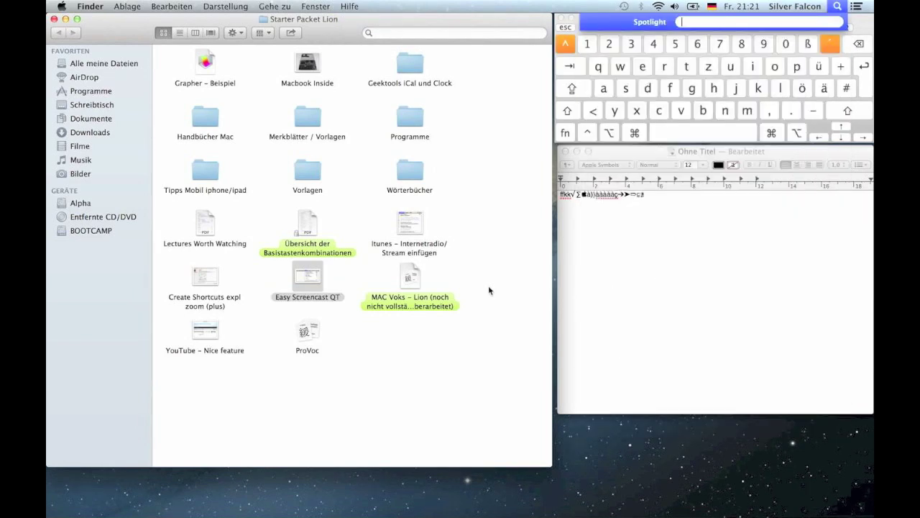
text(pages)
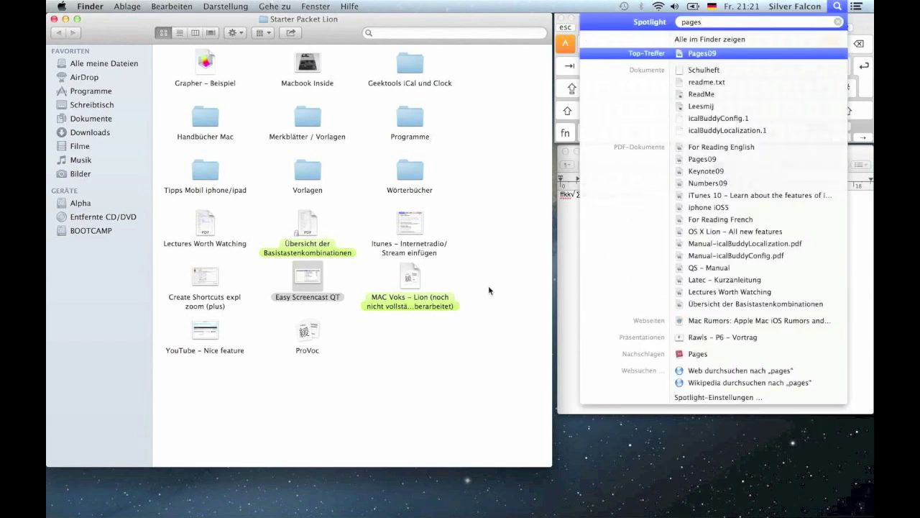
key(BackSpace)
key(BackSpace)
key(BackSpace)
key(BackSpace)
key(BackSpace)
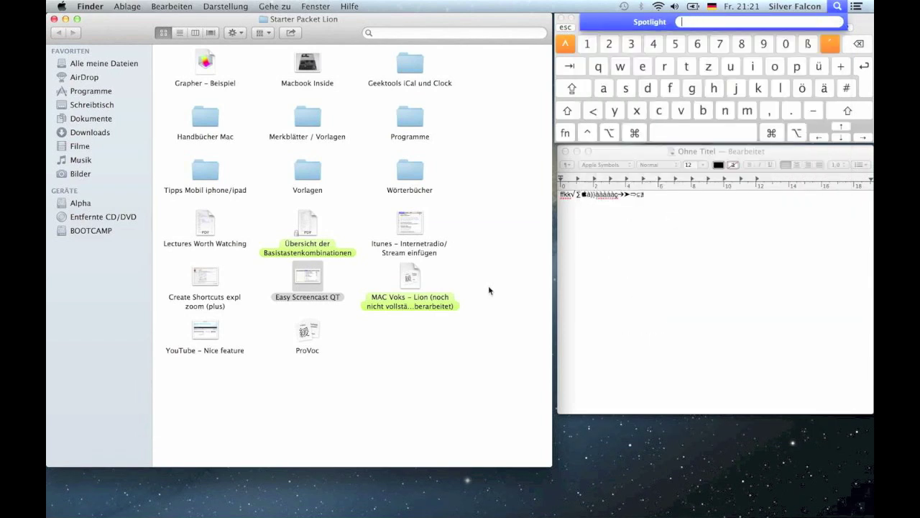
- Switch to the TextEdit document, insert a line break and search the help for fet, highlighting the Schrift > Fett result
click(680, 324)
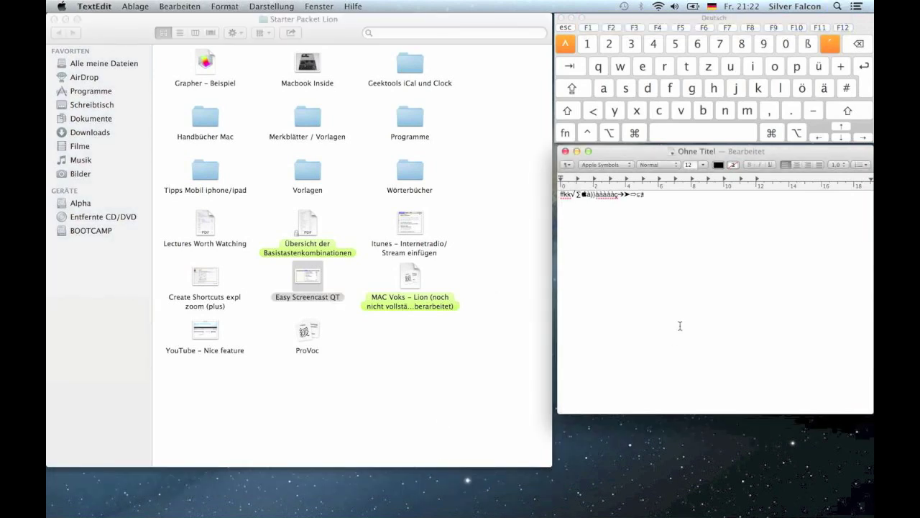
key(Return)
key(shift+super)
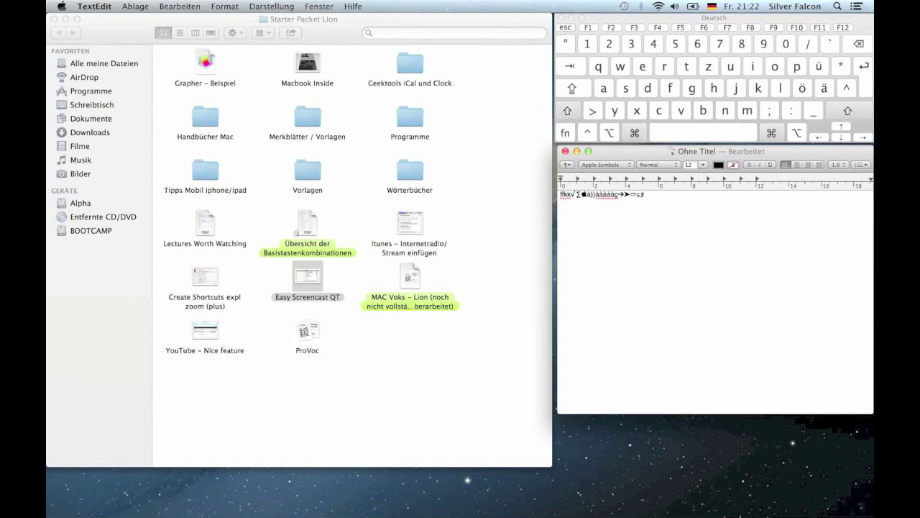
key(shift+super+ssharp)
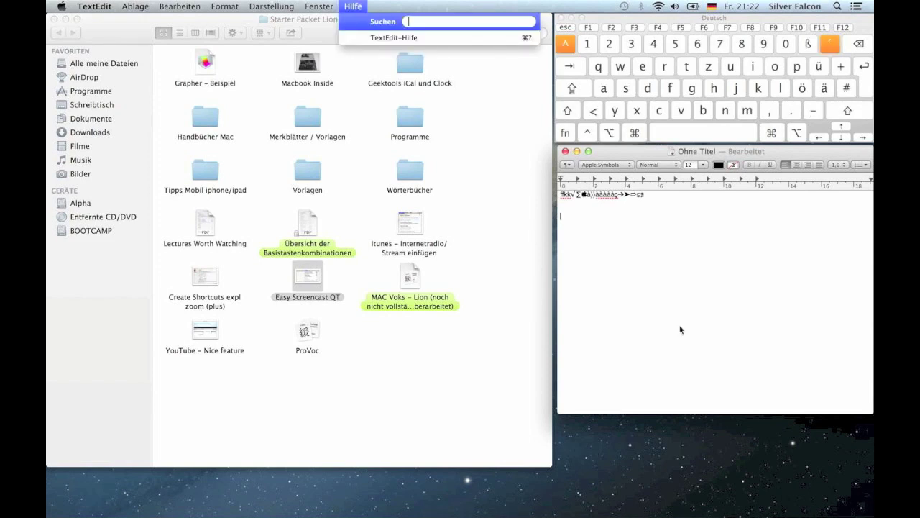
text(fet)
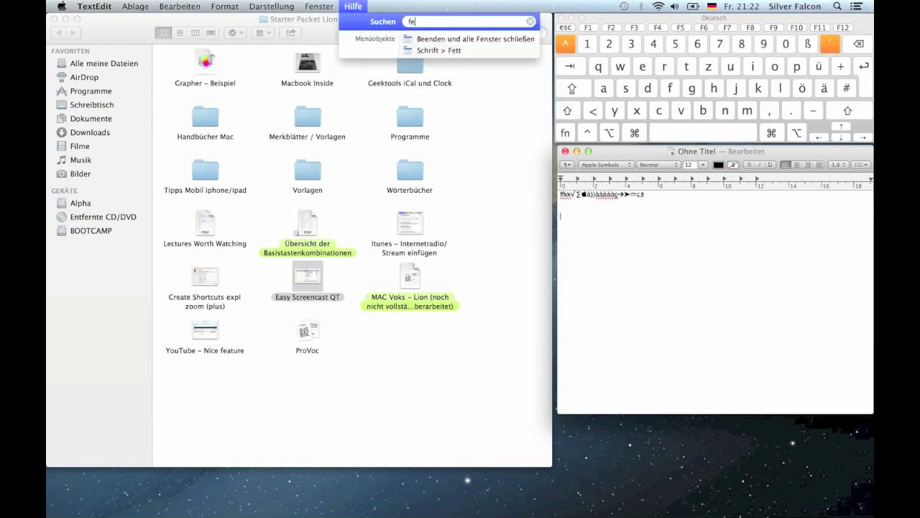
key(Down)
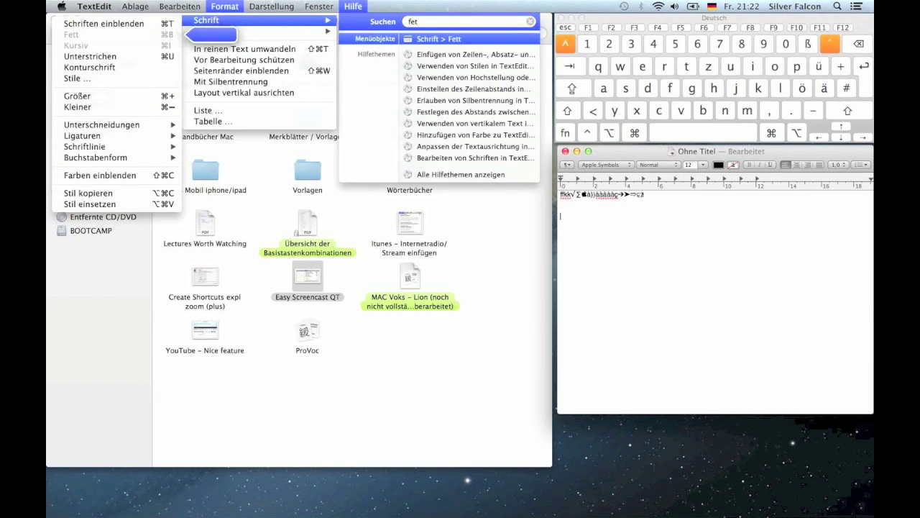
- Replace the help search term with unter and highlight the Schrift > Unterstreichen result
key(BackSpace)
key(BackSpace)
key(BackSpace)
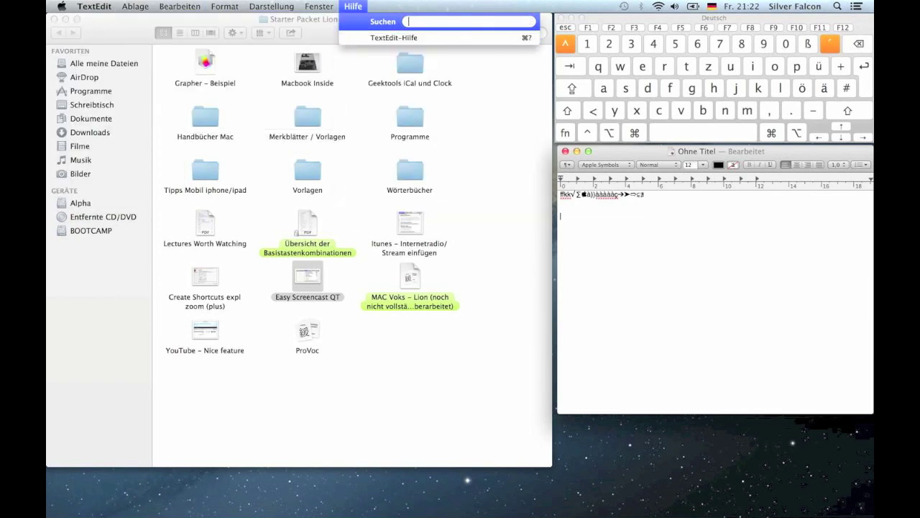
text(unter)
key(Down)
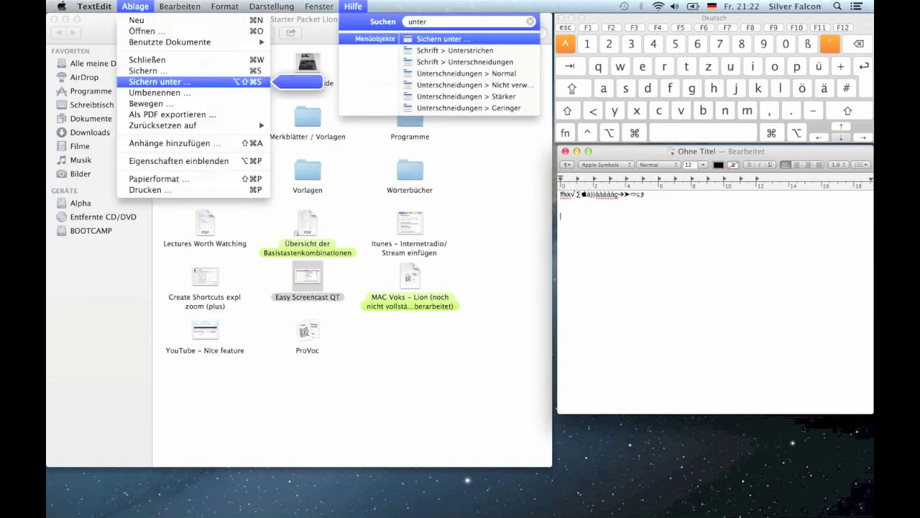
key(Down)
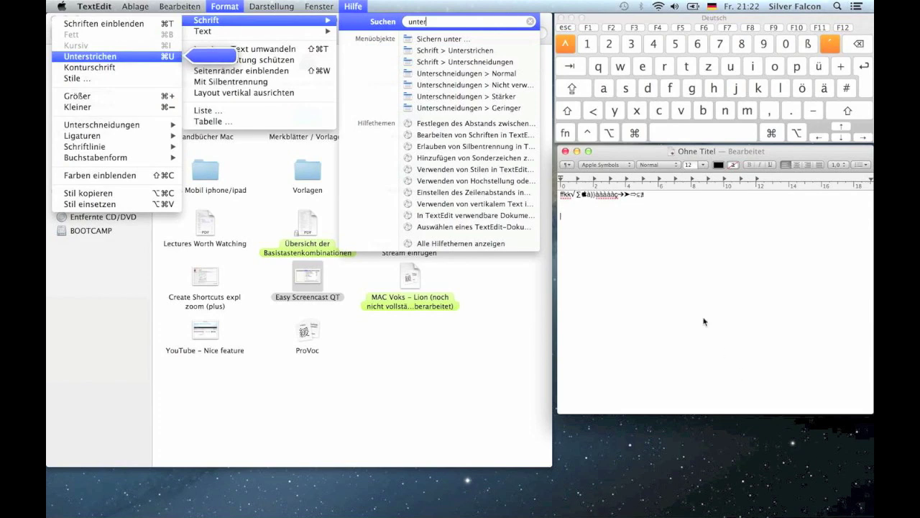
- Select the document's first text line and underline it through the Schrift > Unterstreichen result of the help search
key(Escape)
key(Up)
key(shift+Down)
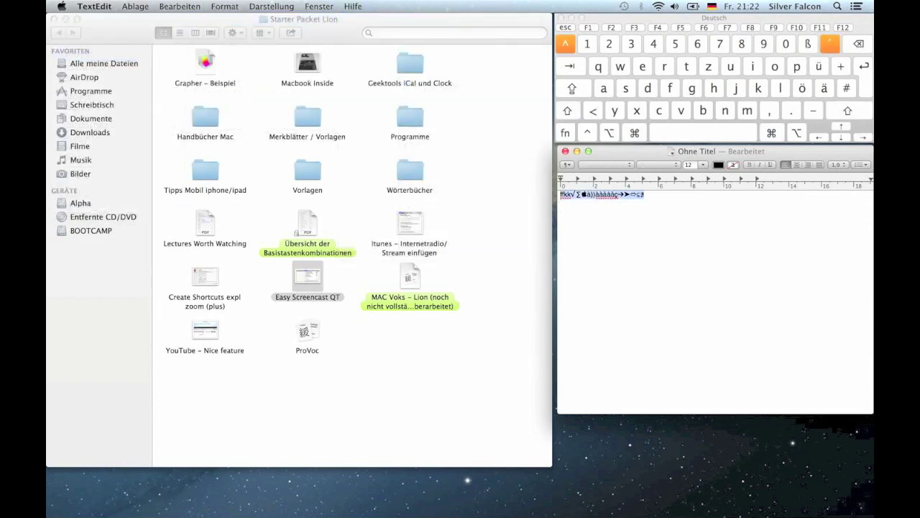
key(super+shift+question)
key(Down)
key(Down)
key(Down)
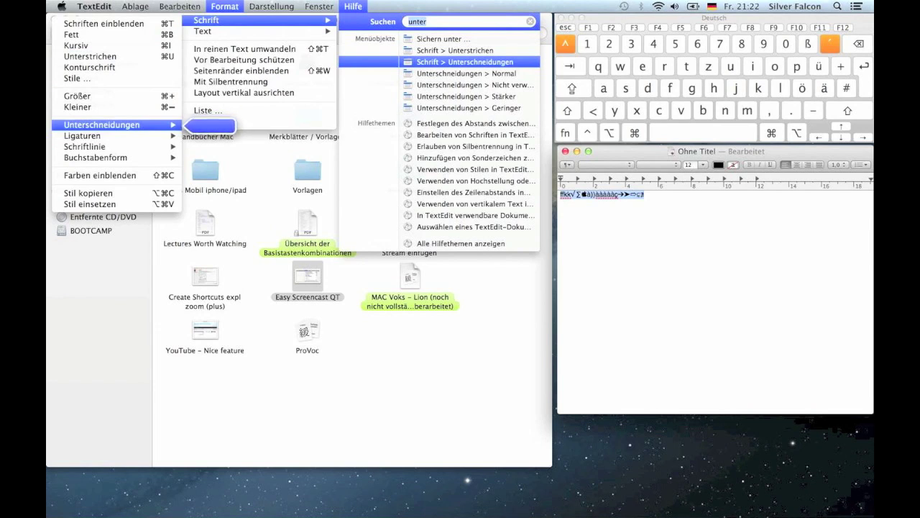
key(Up)
key(Return)
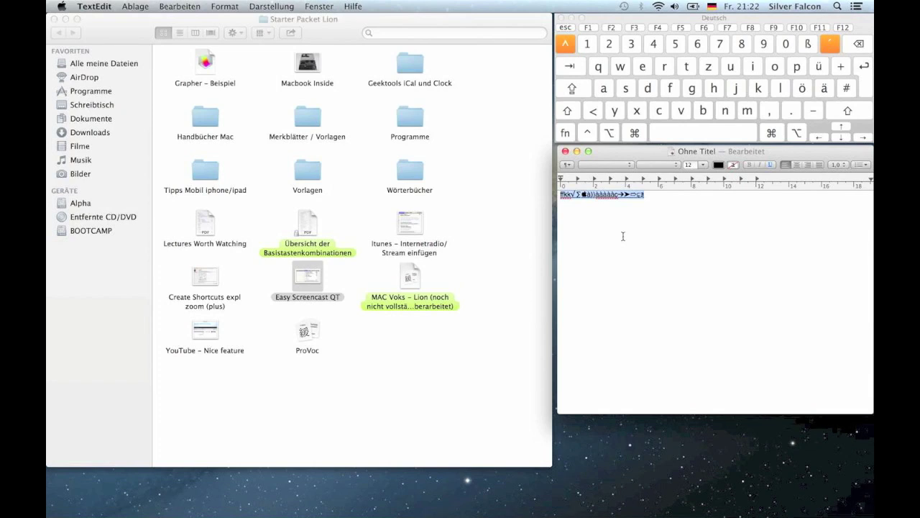
- Deselect the text, open the help search, and look through the shortcuts listed with the Ablage, Bearbeiten and Format commands
key(Right)
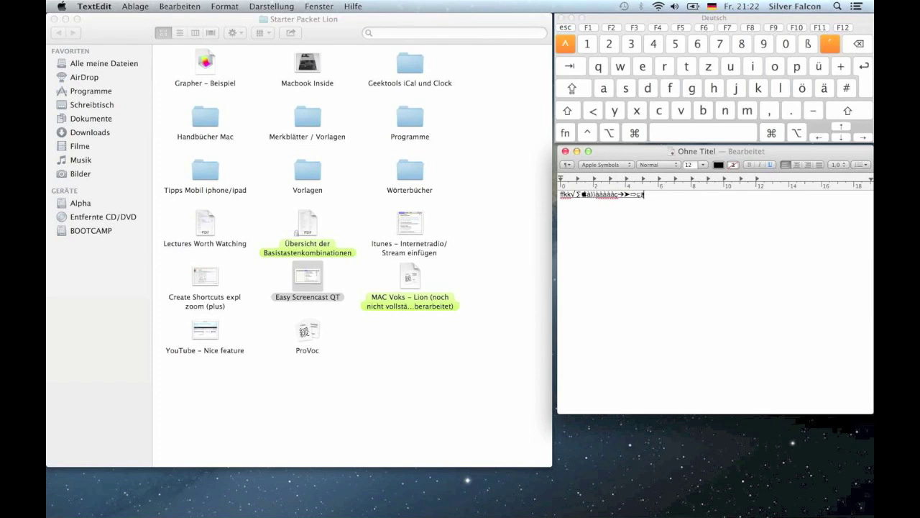
key(super+shift+ssharp)
key(BackSpace)
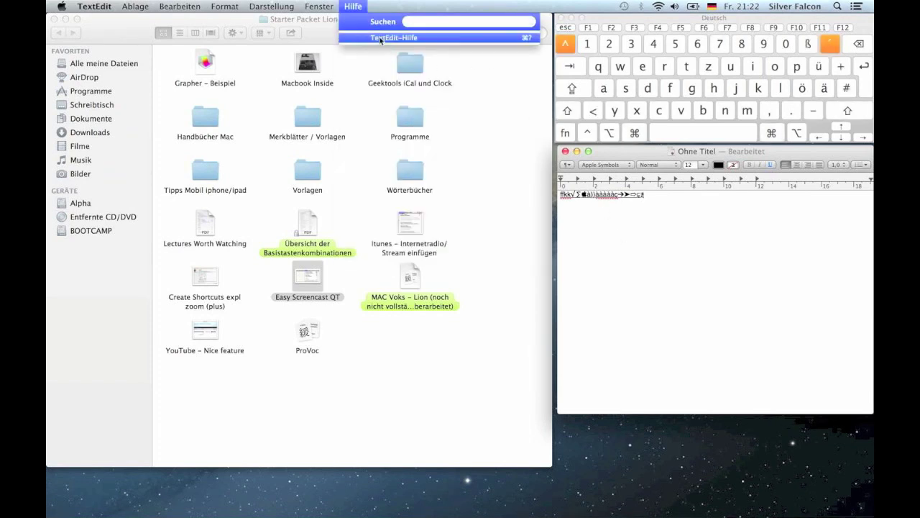
mouse_move(285, 6)
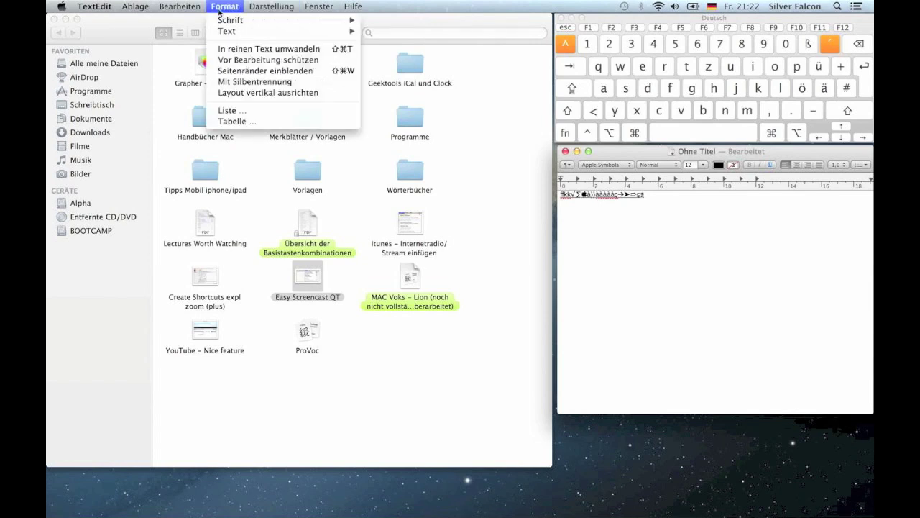
mouse_move(138, 11)
mouse_move(99, 6)
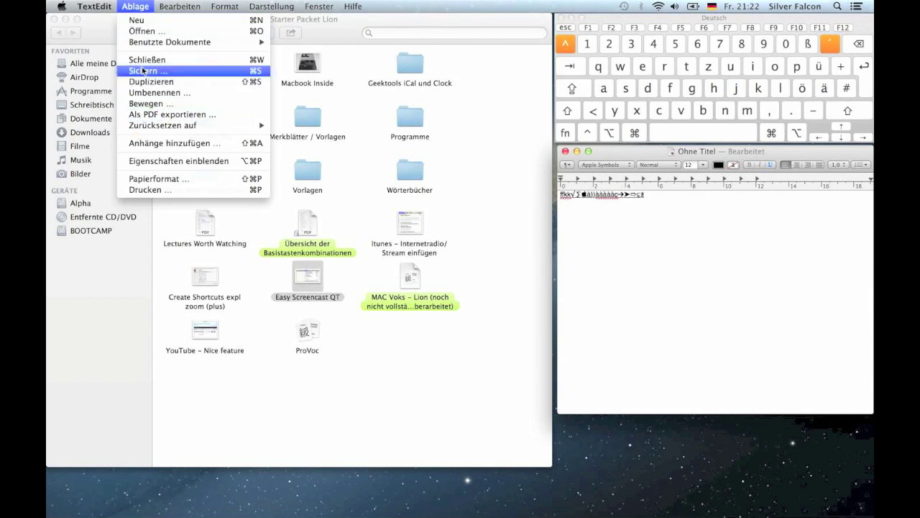
mouse_move(171, 7)
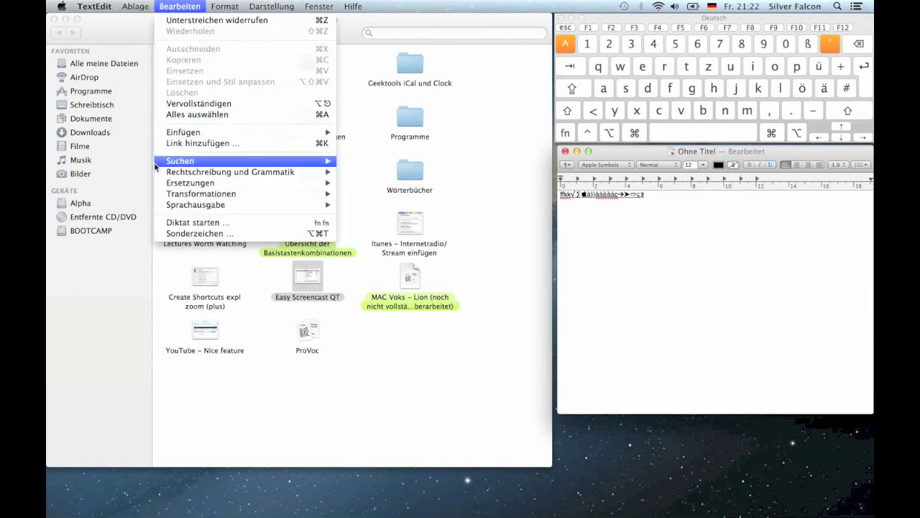
mouse_move(256, 7)
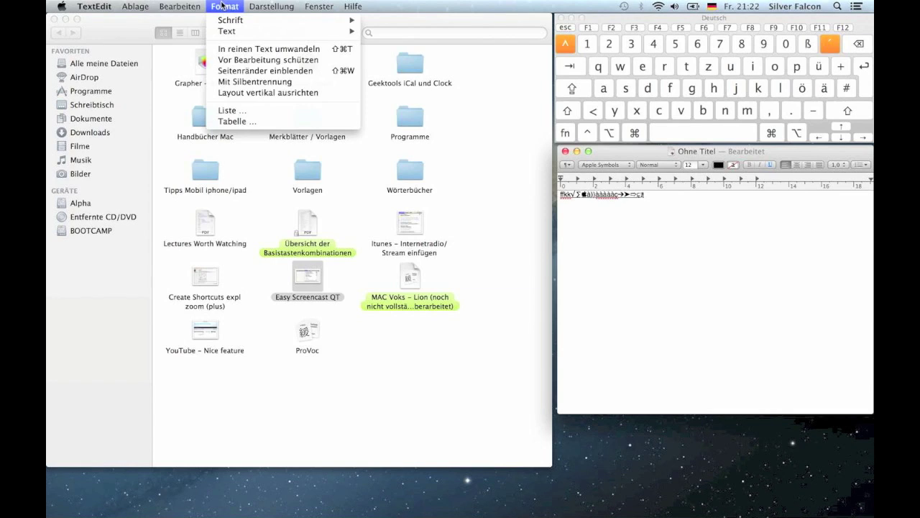
mouse_move(231, 11)
click(273, 148)
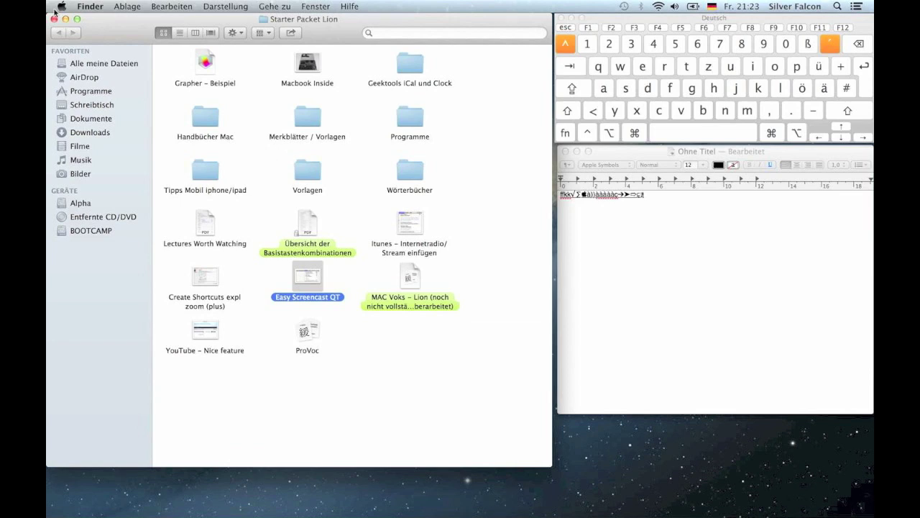
- Clear the selection in the Starter Packet Lion window and take a screenshot of the whole screen
click(385, 152)
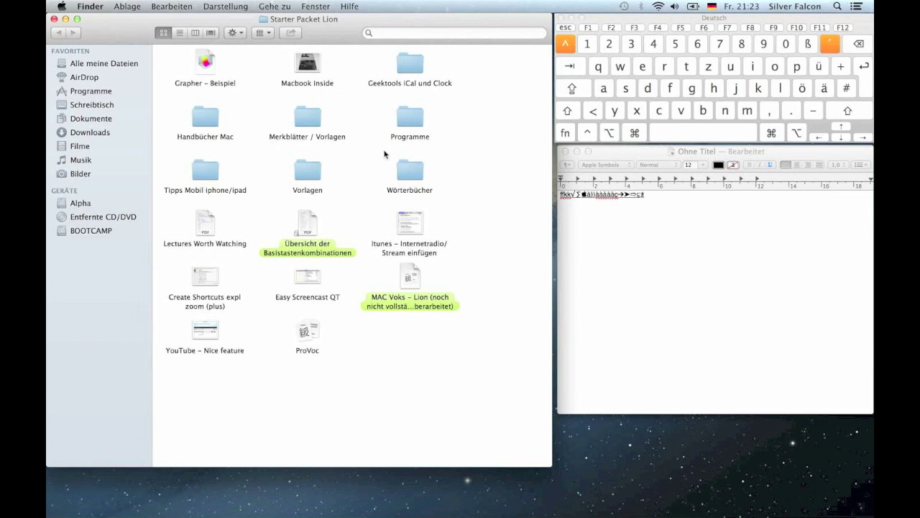
key(shift)
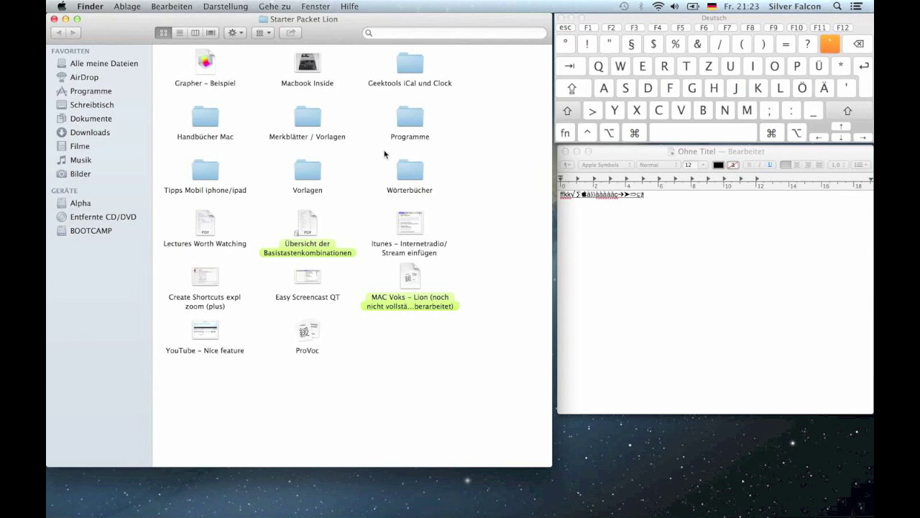
key(super)
- Reveal the desktop, check the new full-screen screenshot in Quick Look, and bring the windows back
key(F11)
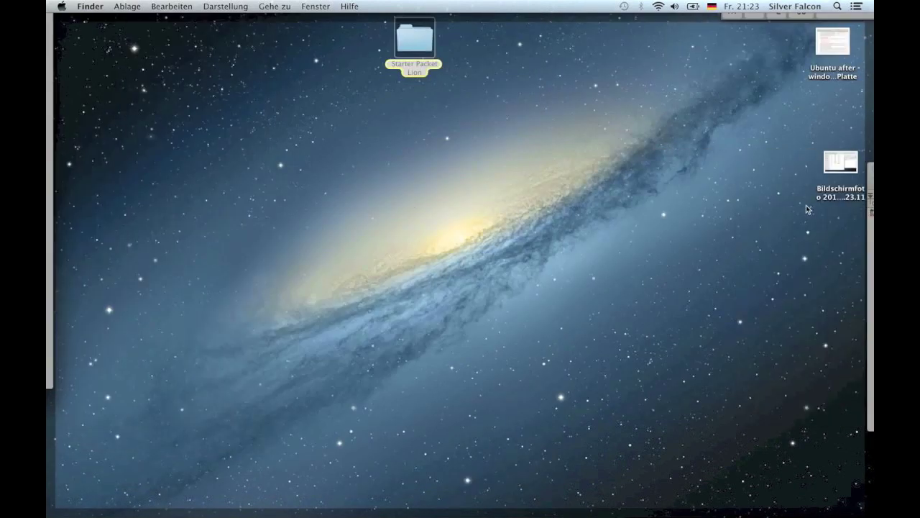
click(836, 180)
key(space)
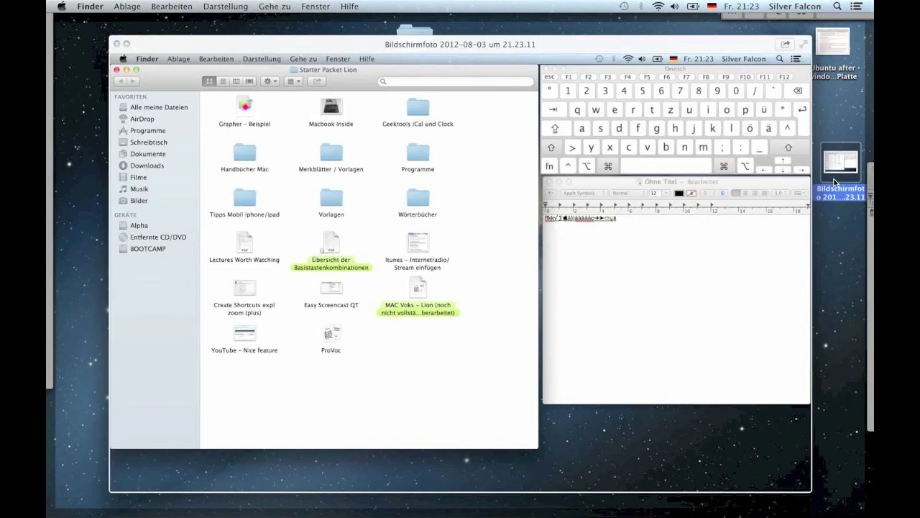
key(space)
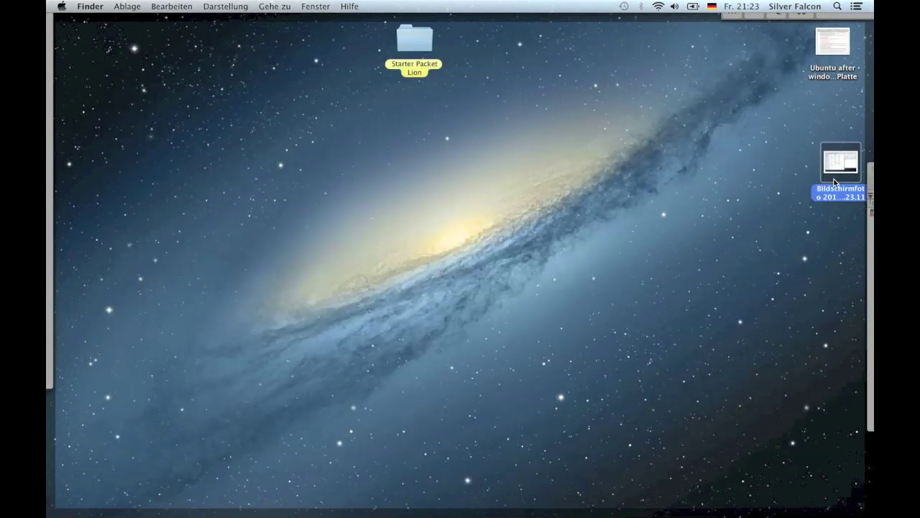
key(F11)
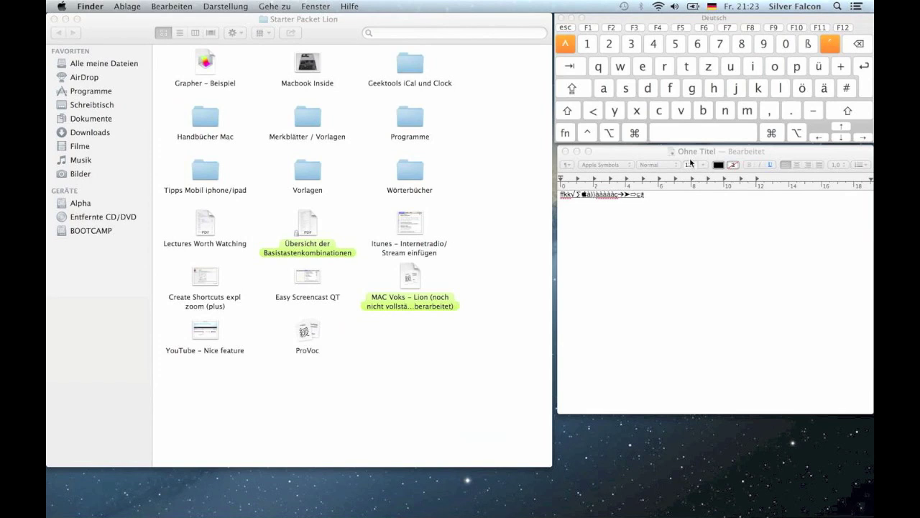
- Take an area screenshot of the first three rows of items in the Starter Packet Lion folder
key(super+shift+4)
key(Escape)
key(super+shift+4)
drag(172, 48, 454, 209)
- Take a second area screenshot covering the last three rows of items in the Starter Packet Lion folder
key(super+shift+4)
key(Escape)
key(super+shift+4)
drag(164, 200, 491, 392)
- Reveal the desktop and move the three Bildschirmfoto files together to the middle of it
key(F11)
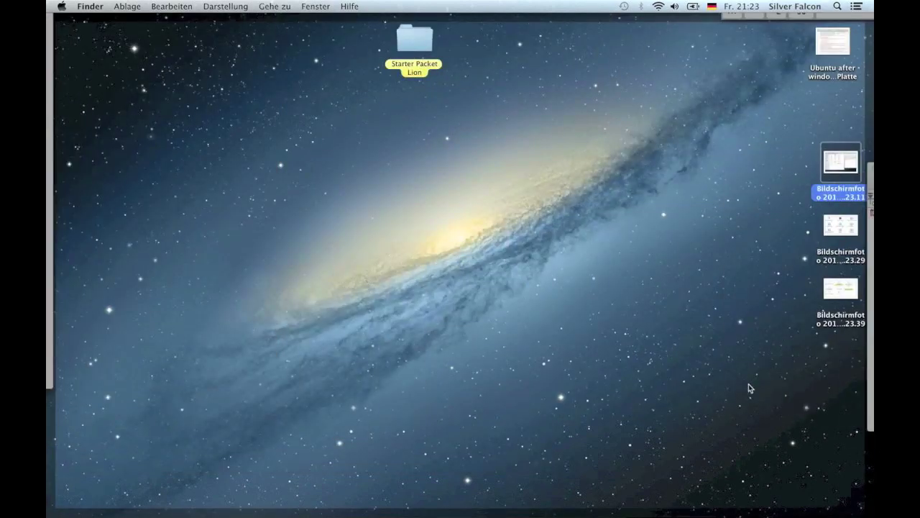
drag(788, 150, 862, 302)
drag(855, 224, 491, 242)
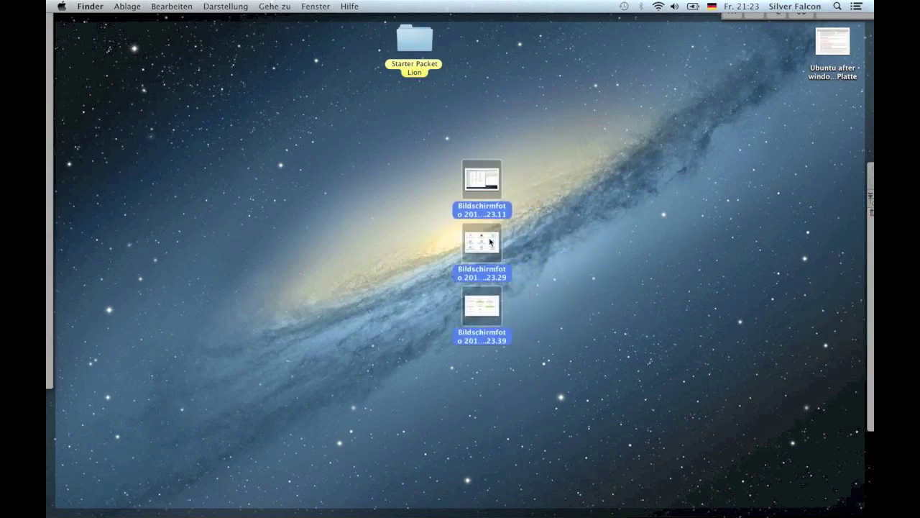
- Toggle the desktop view, select the three Bildschirmfoto files and open them together in Vorschau
key(F11)
key(F11)
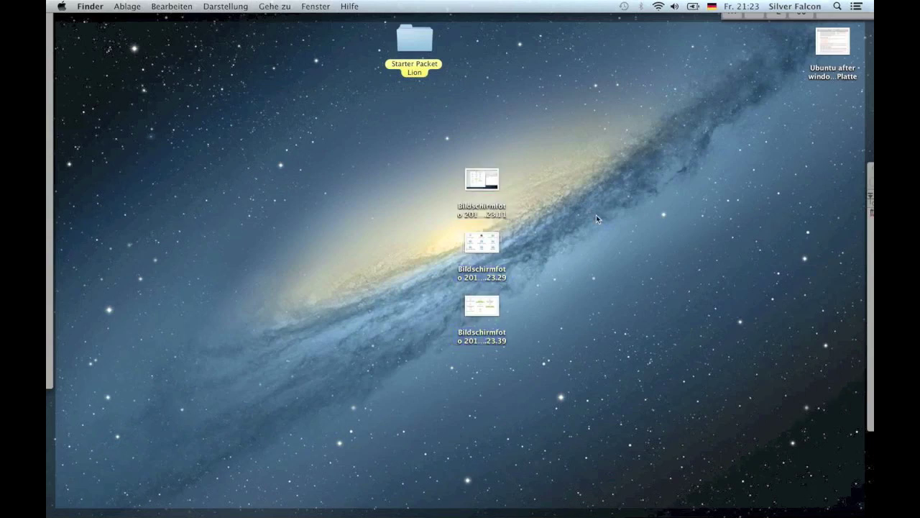
drag(422, 141, 532, 365)
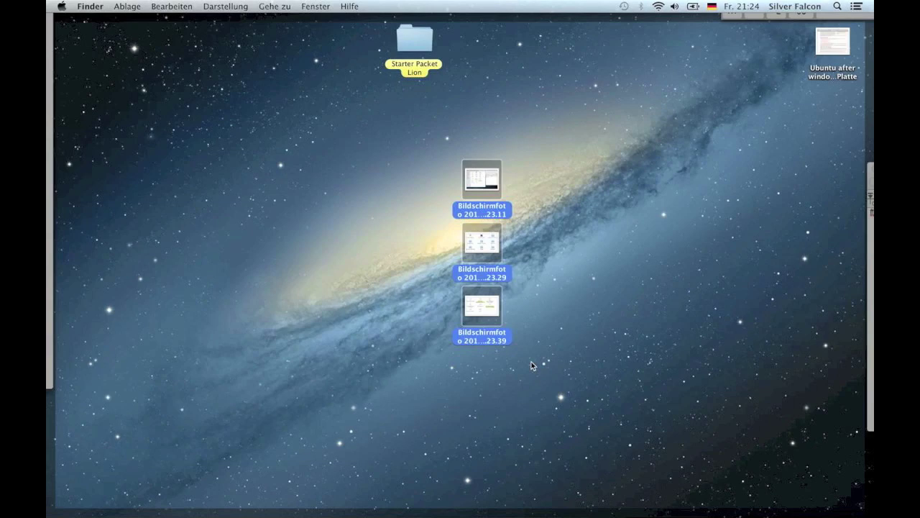
key(super+o)
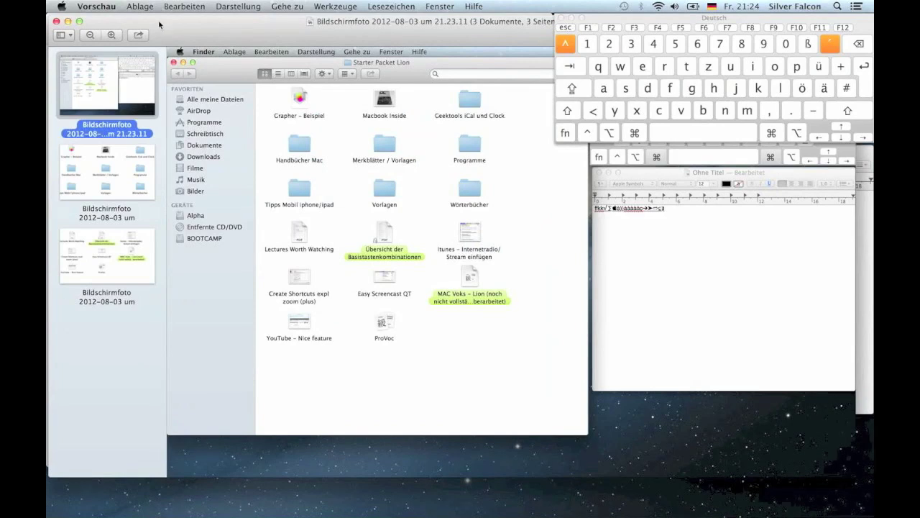
- Shift the Vorschau window slightly and view the three screenshots individually, ending on the full-screen one
key(super+a)
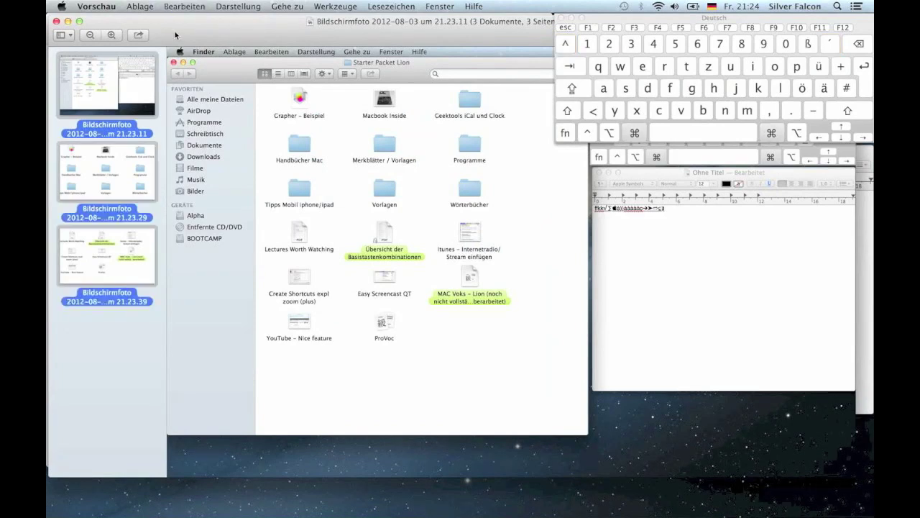
mouse_move(174, 34)
mouse_down()
mouse_move(236, 63)
mouse_move(176, 34)
mouse_up()
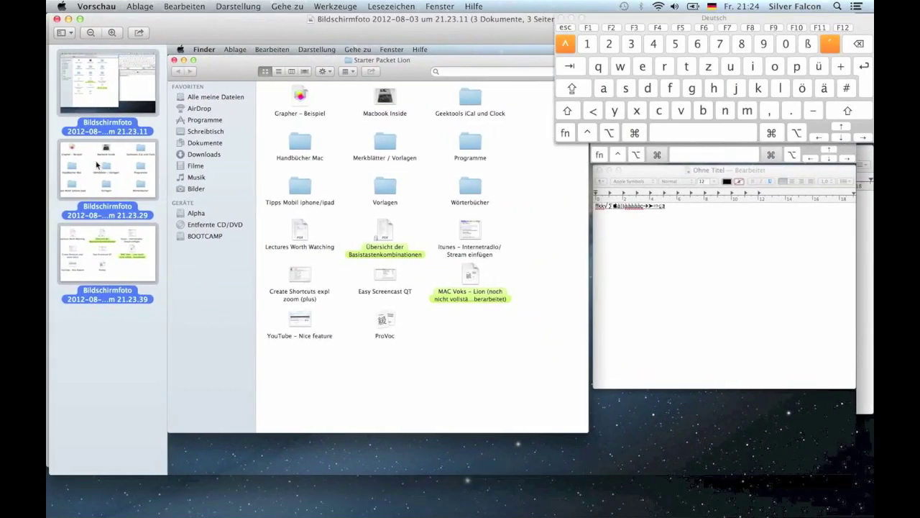
click(97, 164)
click(111, 237)
click(104, 174)
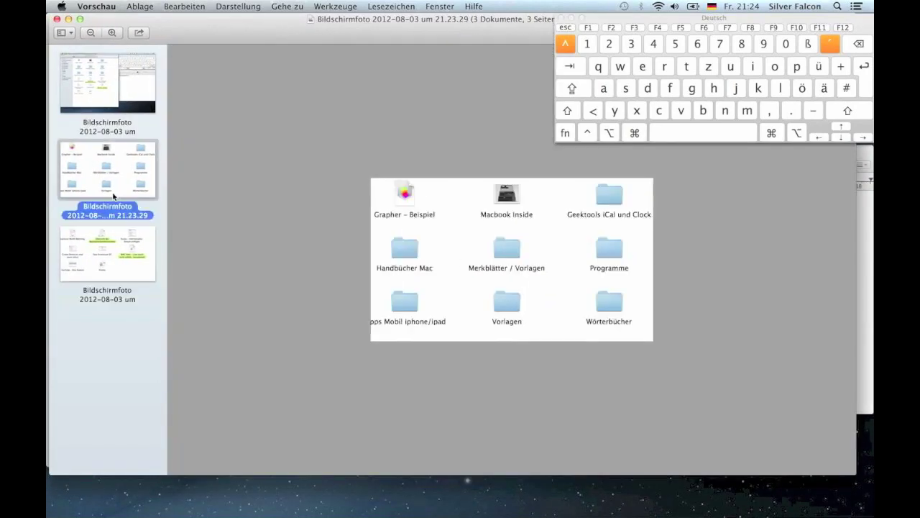
click(109, 111)
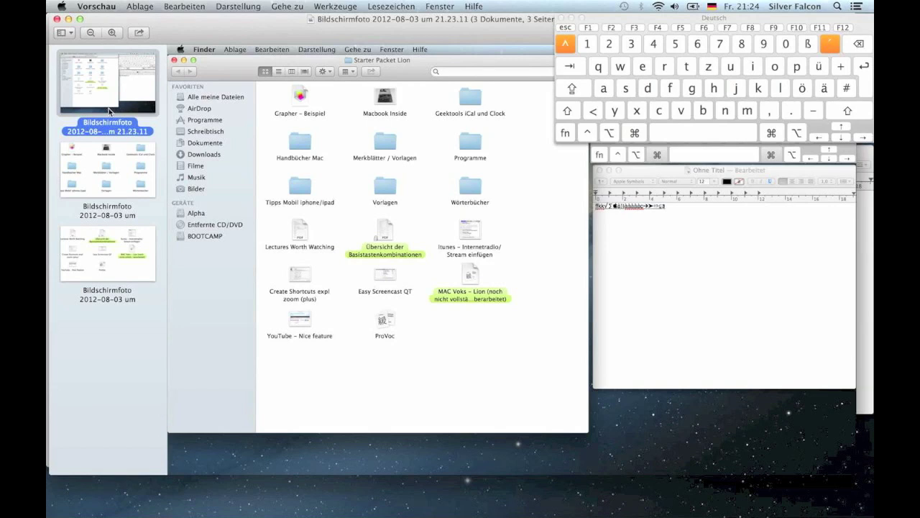
- Select all three screenshots and choose to save them as a PDF through the print dialog
key(super+a)
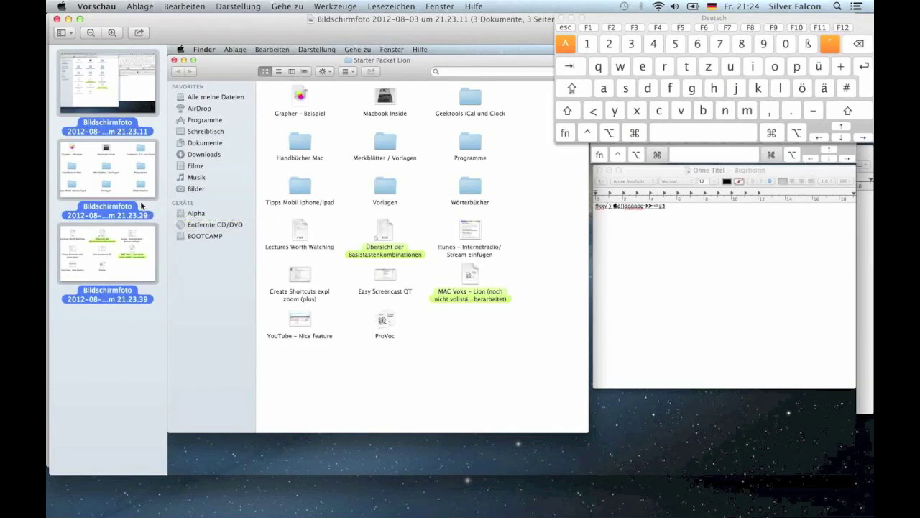
key(super+p)
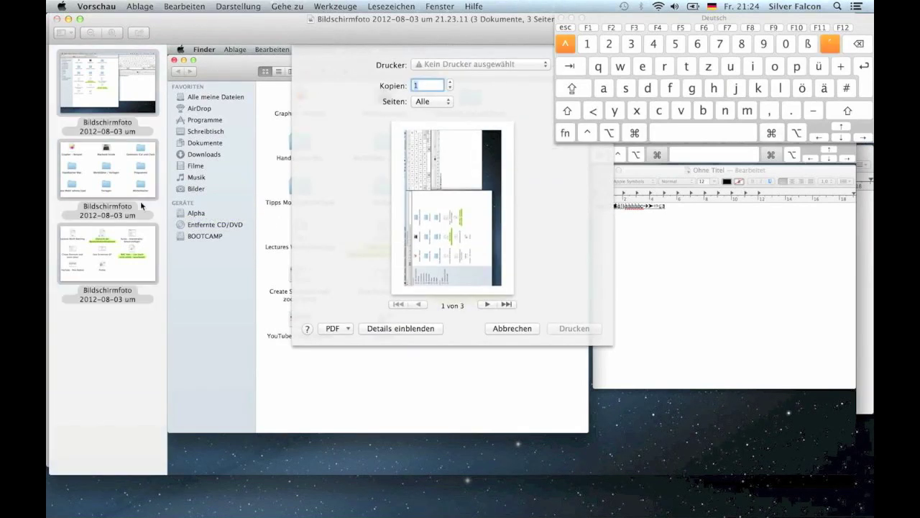
click(341, 330)
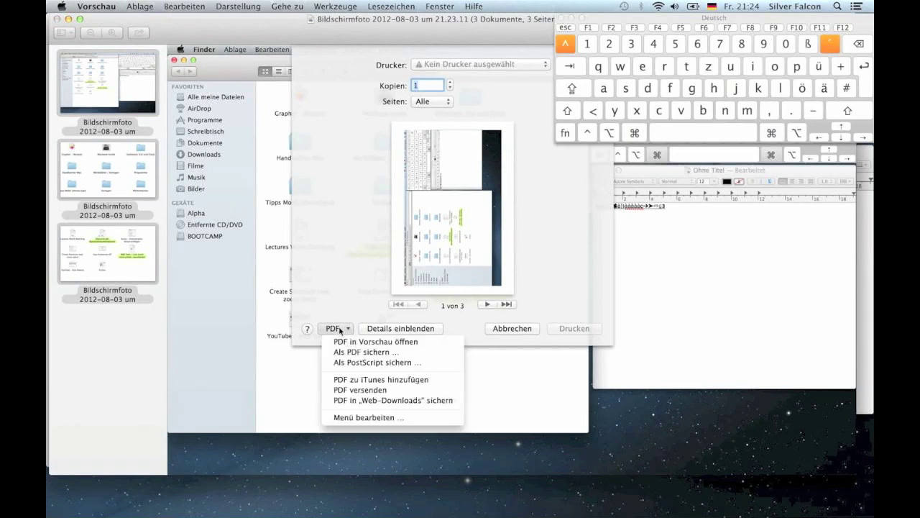
click(340, 329)
click(338, 328)
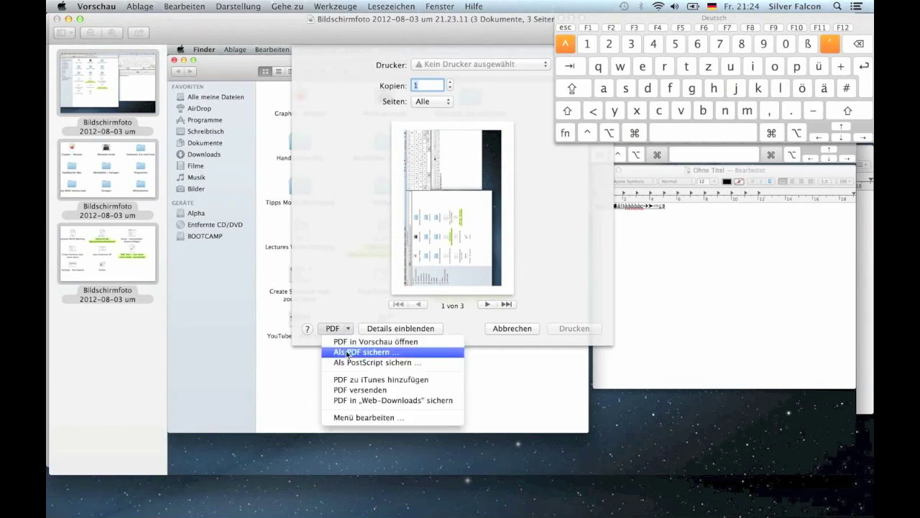
click(347, 352)
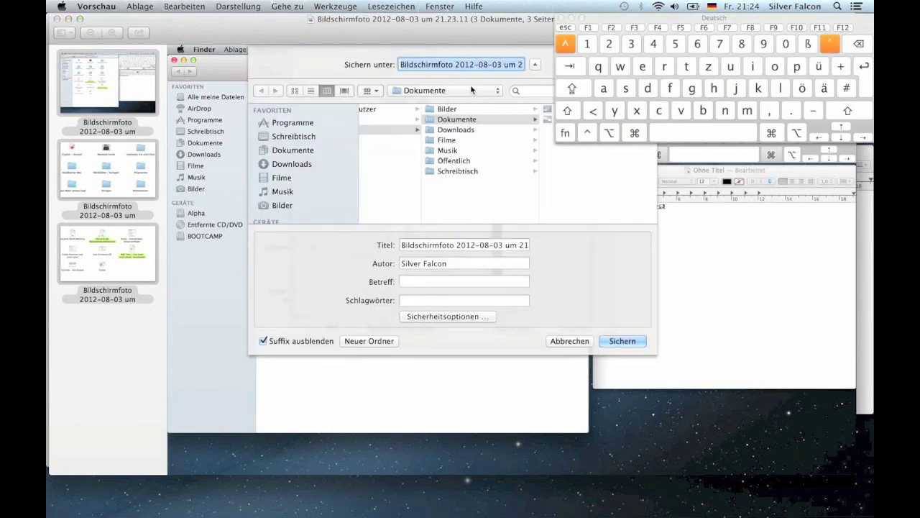
- Name the PDF Fertiges PDF and save it to the Schreibtisch folder
key(shift)
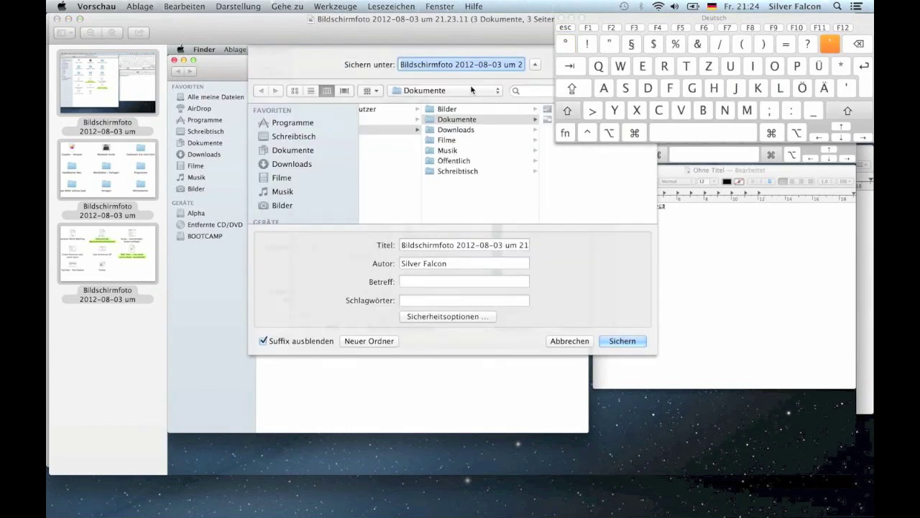
text(Fertiges PDF)
click(444, 92)
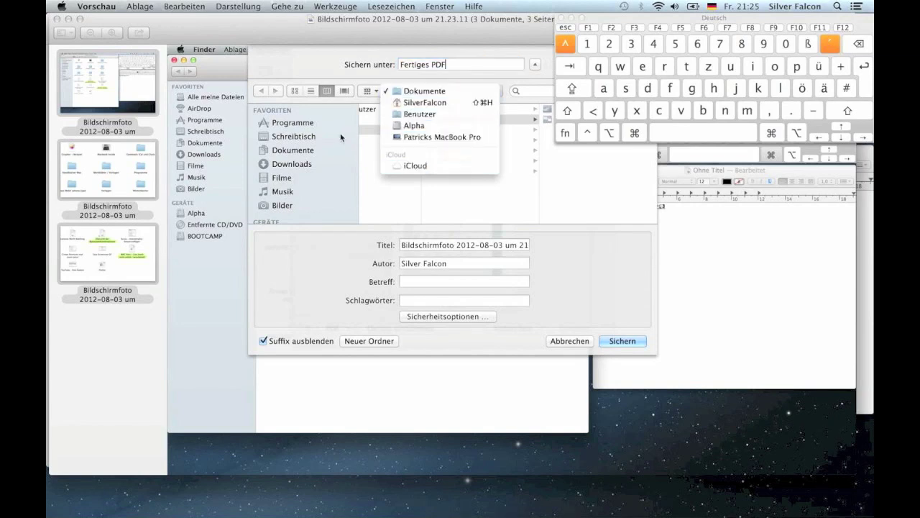
click(298, 149)
click(288, 137)
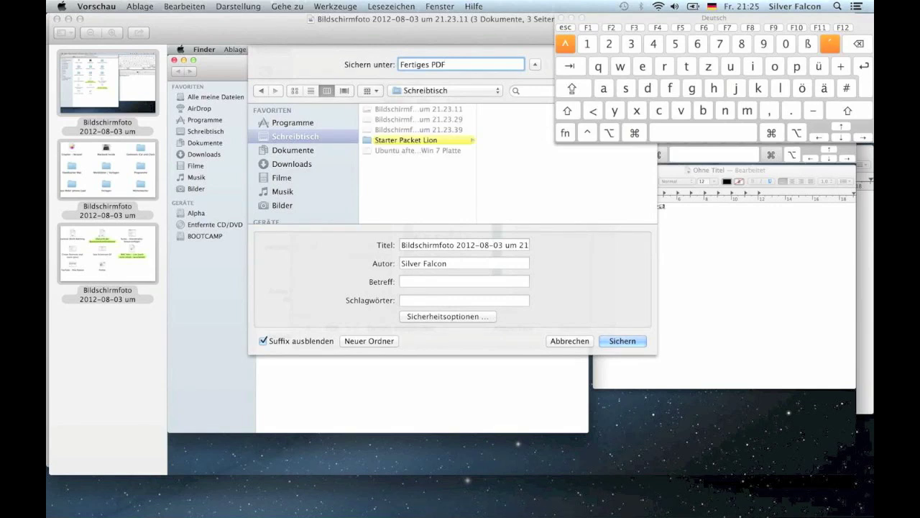
click(623, 341)
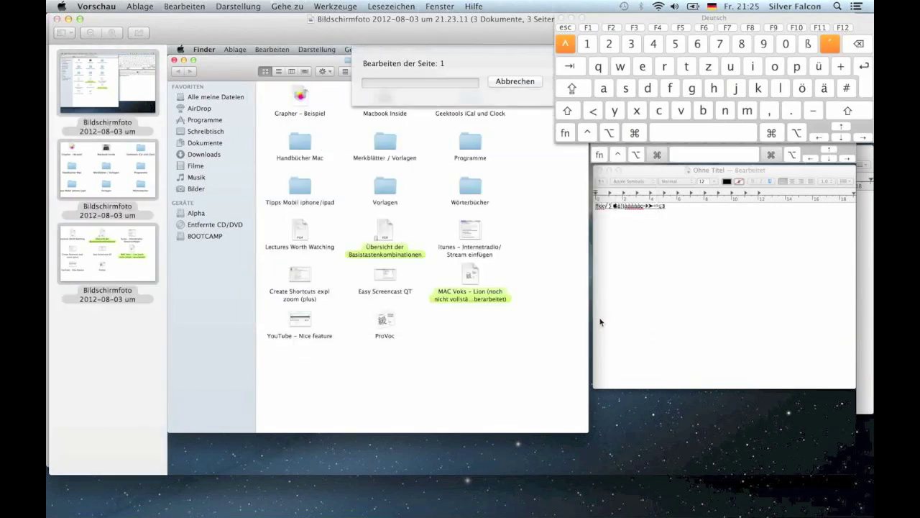
- Close the screenshots, quit Vorschau and move Fertiges PDF.pdf to the free desktop area beside the three screenshots
click(57, 18)
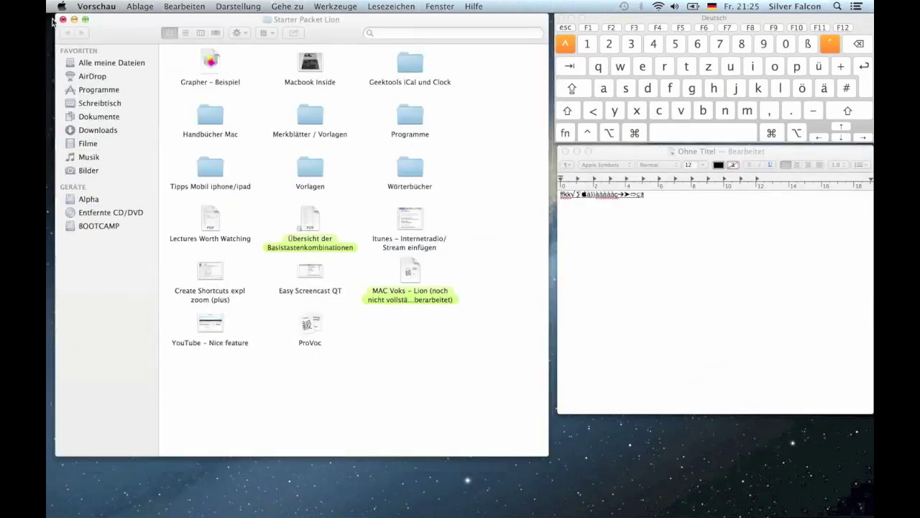
key(super+q)
drag(848, 155, 295, 167)
click(333, 195)
click(292, 170)
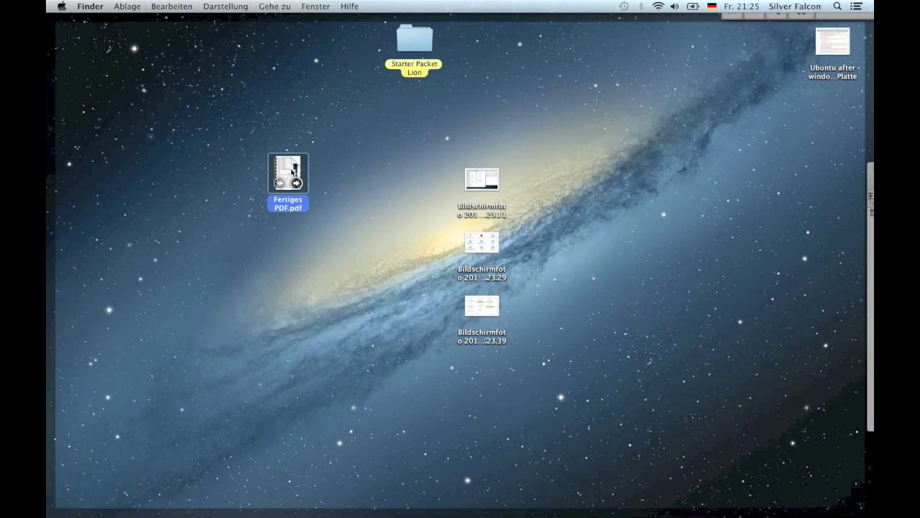
- Open Fertiges PDF.pdf from the desktop and rotate its sideways pages clockwise, through page 3
double_click(293, 170)
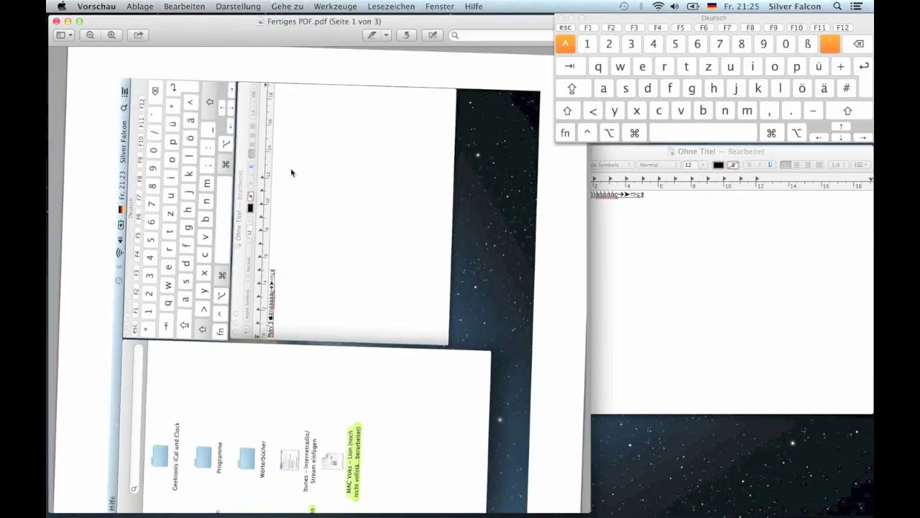
scroll(291, 173, down, 10)
scroll(290, 168, down, 5)
key(super+r)
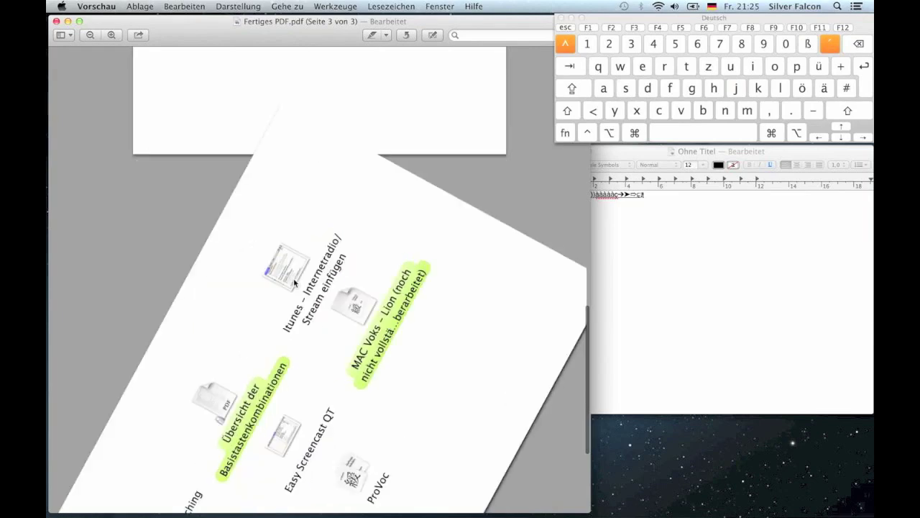
- Return to page 1 of Fertiges PDF.pdf and rotate it back and forth, counterclockwise and clockwise, several times
scroll(294, 283, up, 15)
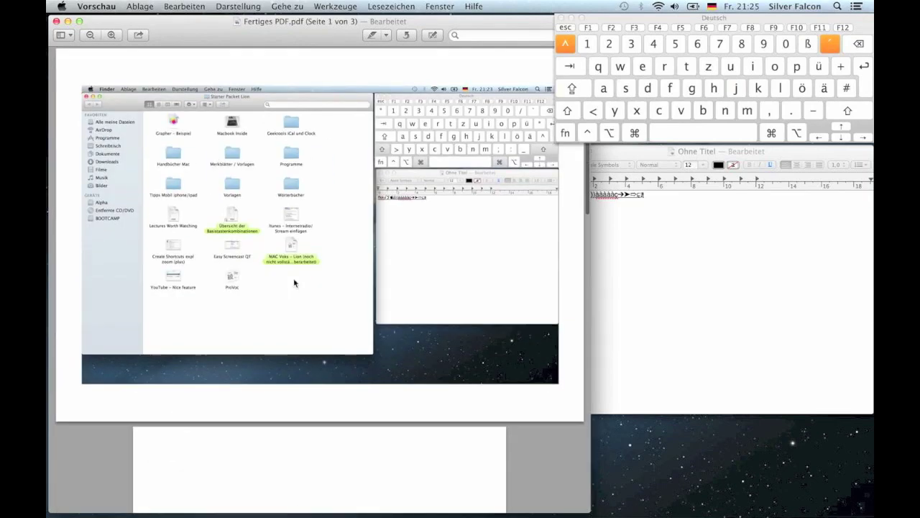
key(super+l)
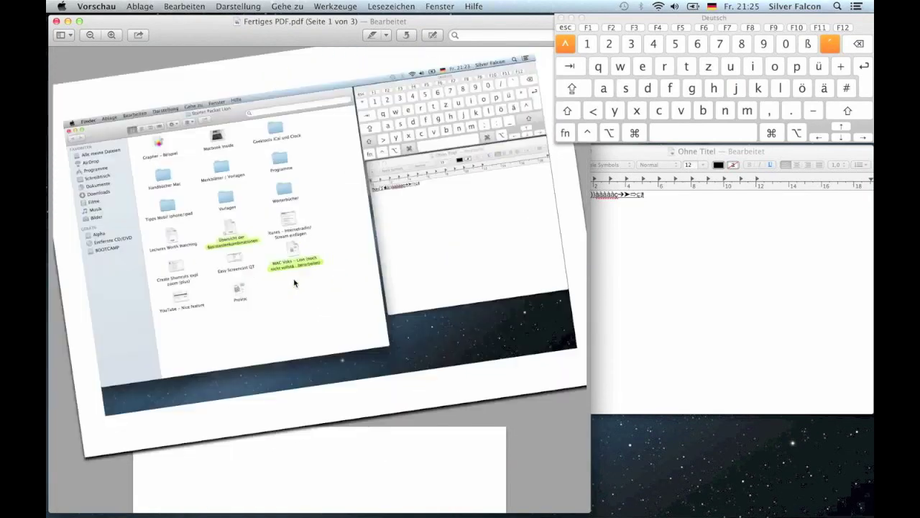
key(super+r)
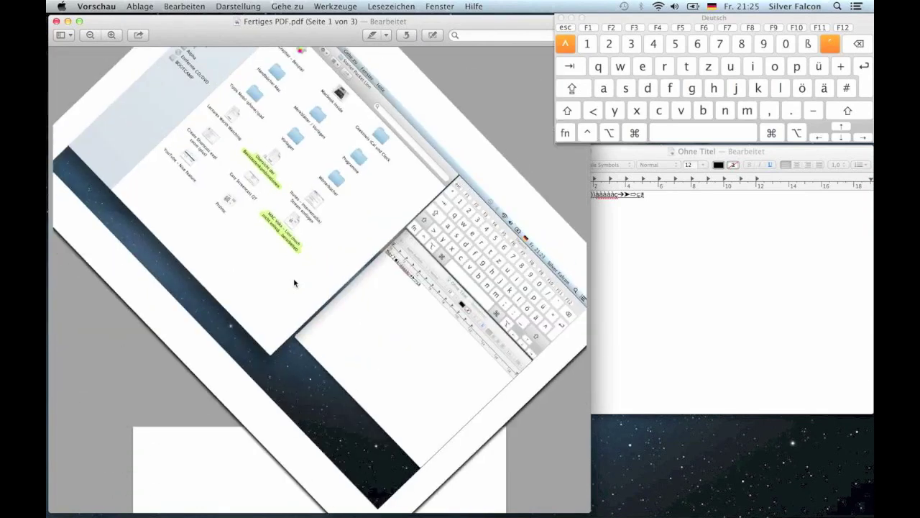
key(super+l)
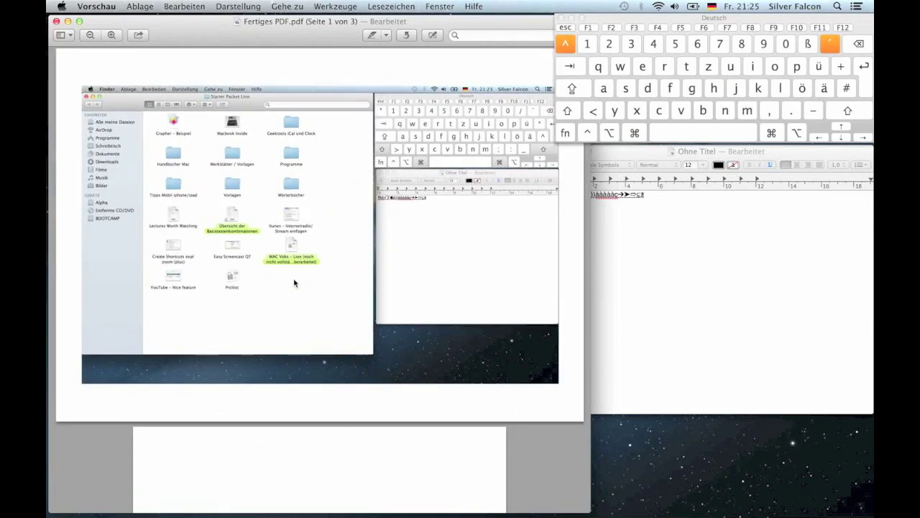
key(super+r)
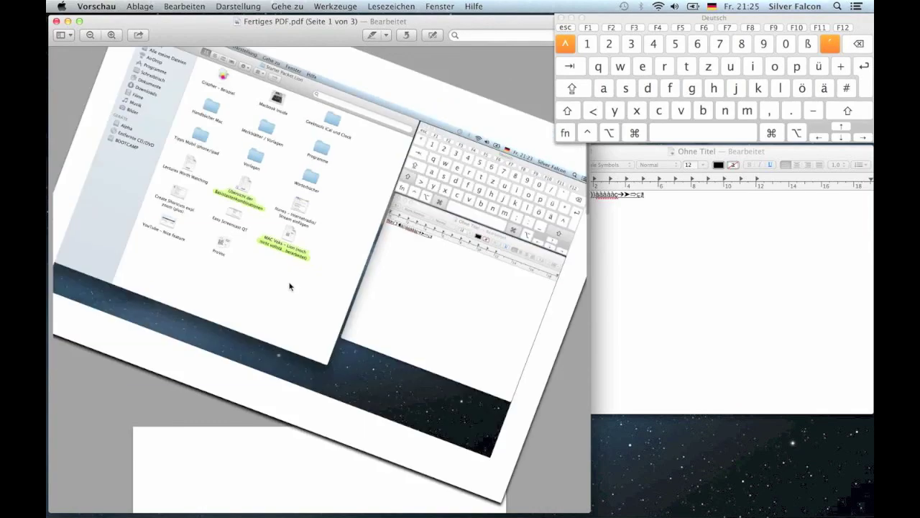
key(super+l)
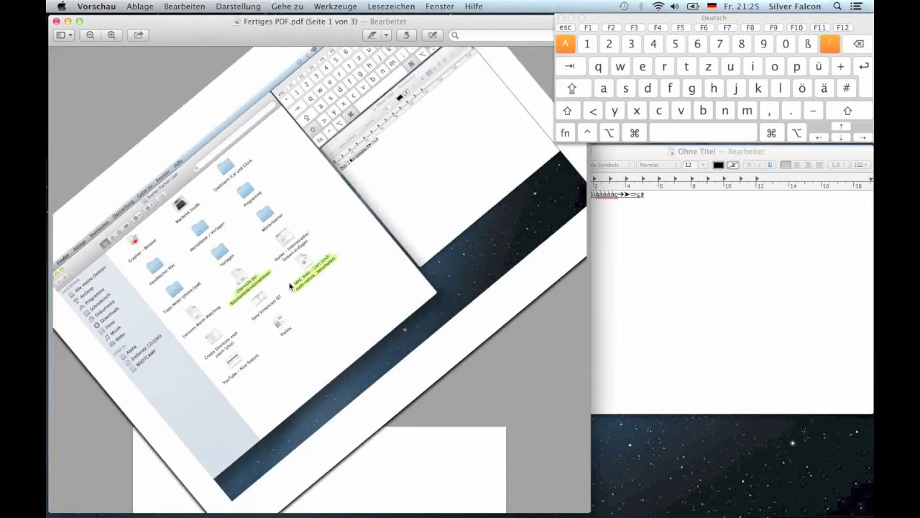
key(super+r)
key(super+l)
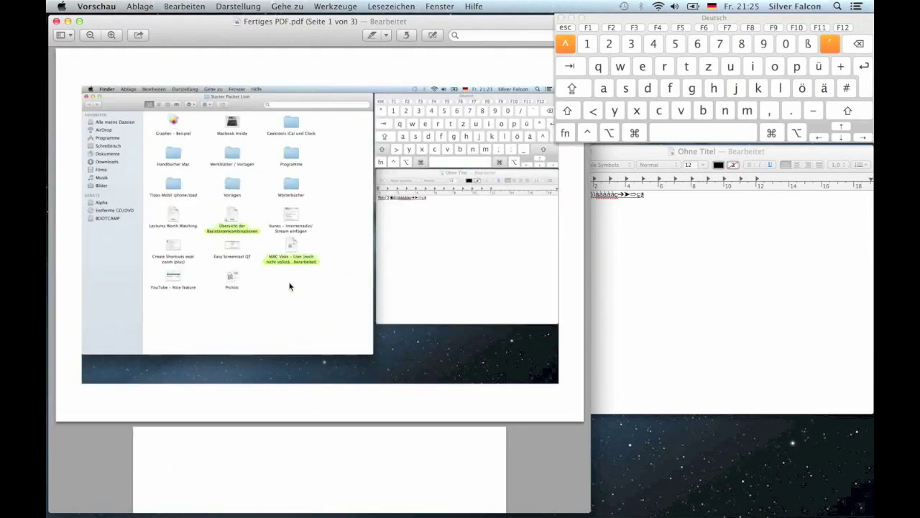
- Inspect pages 1 and 2 of the PDF at closer zoom and close the document
scroll(290, 286, up, 5)
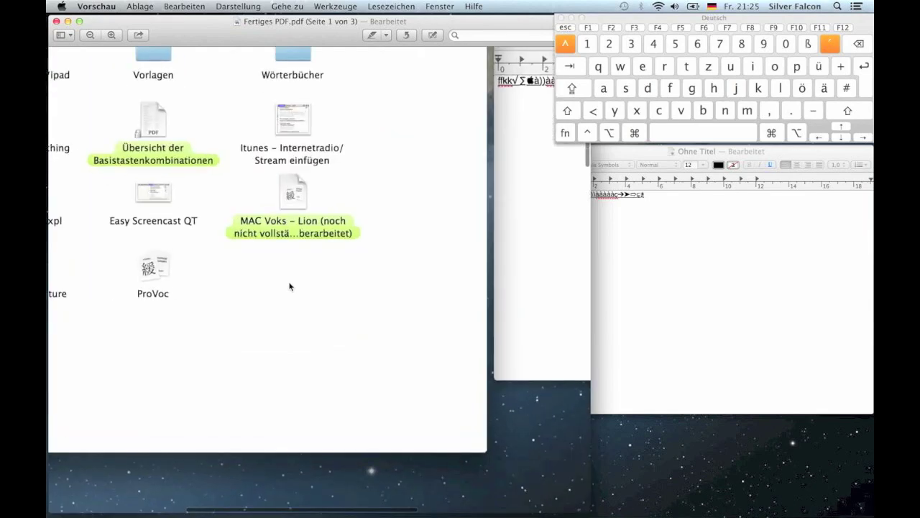
scroll(290, 287, down, 2)
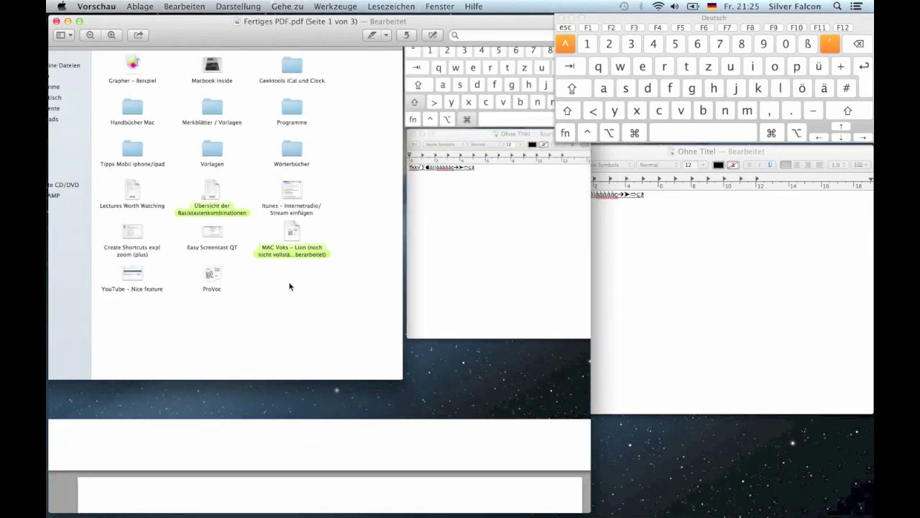
scroll(287, 216, up, 5)
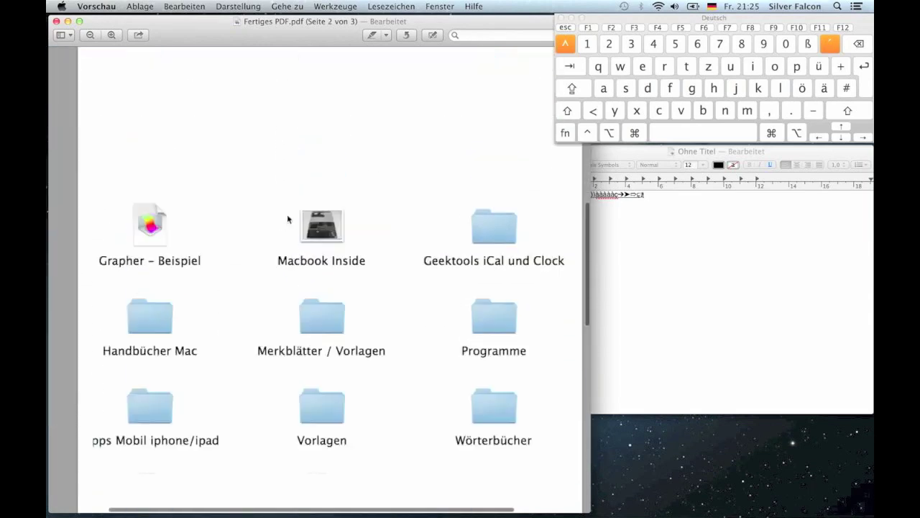
scroll(287, 214, down, 5)
mouse_move(244, 18)
mouse_down()
mouse_move(282, 20)
mouse_move(235, 16)
mouse_up()
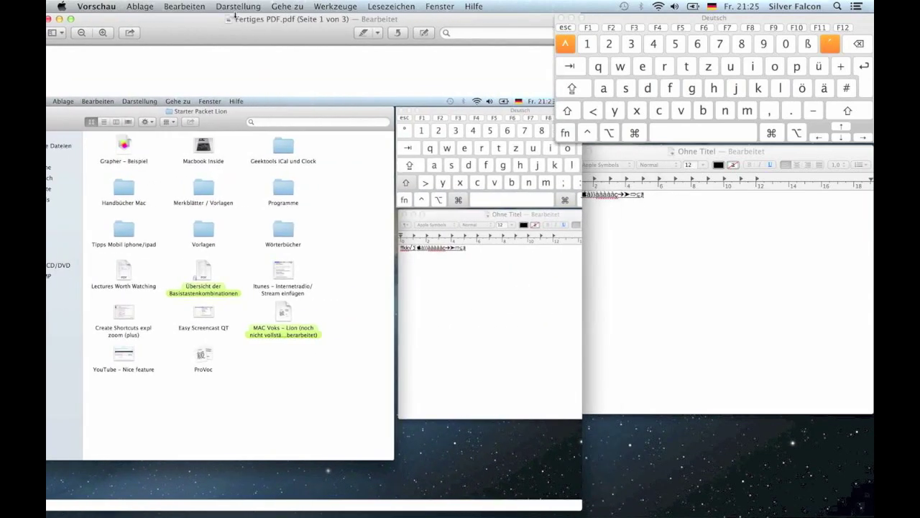
key(super+w)
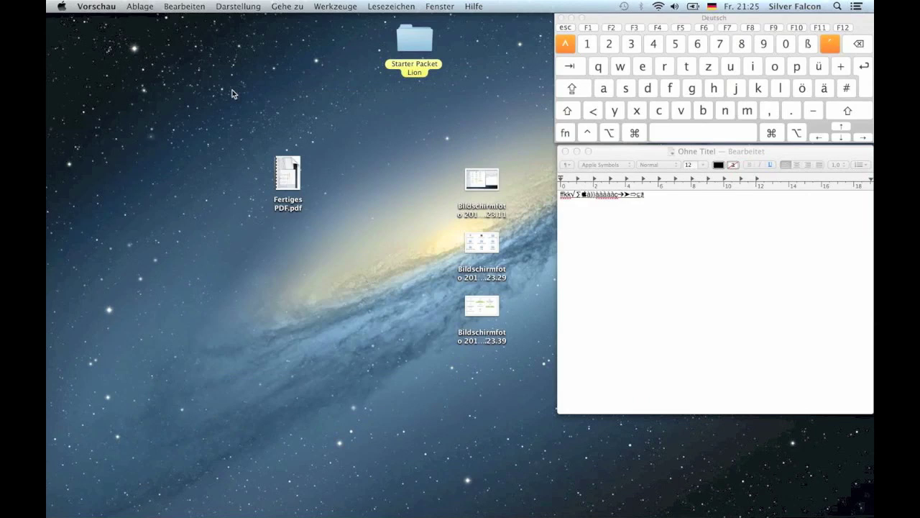
- View the Tastaturkurzbefehle for Mission Control and the Tastatursteuerung setting in Systemeinstellungen, and close the settings
click(565, 232)
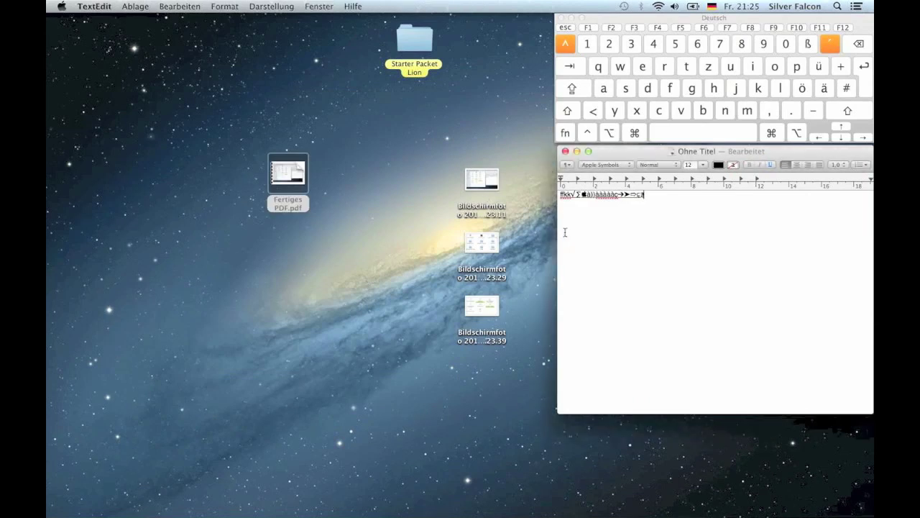
click(62, 6)
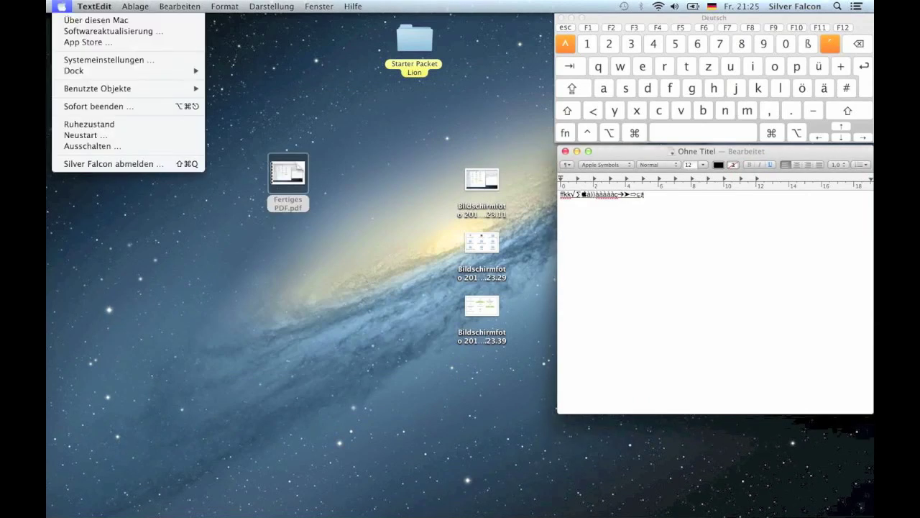
click(89, 61)
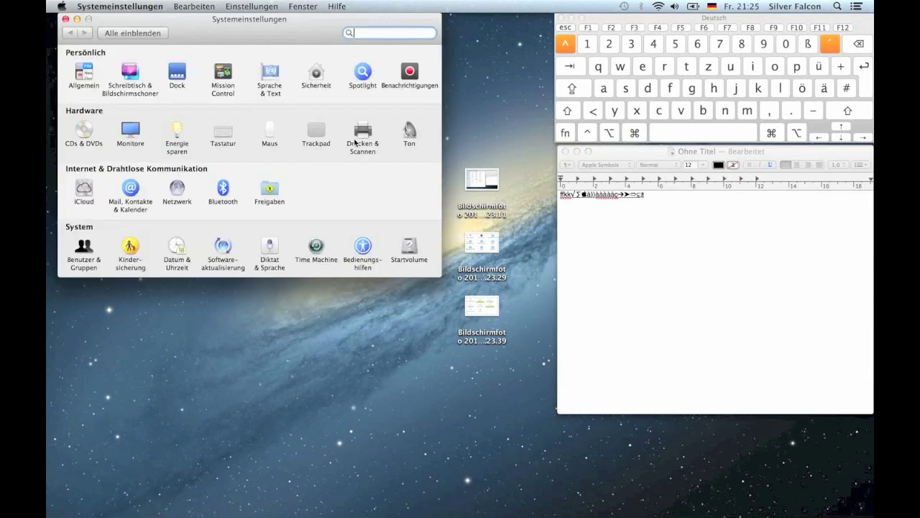
click(223, 132)
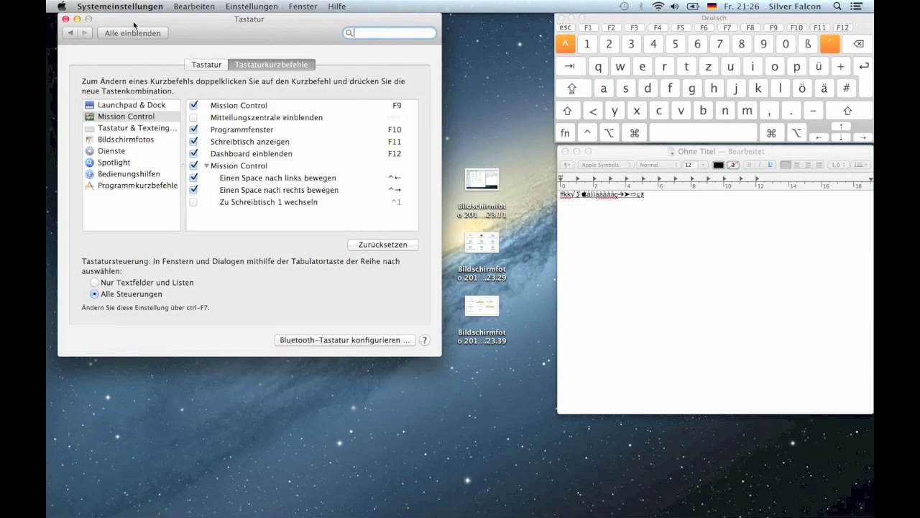
key(super)
key(super+w)
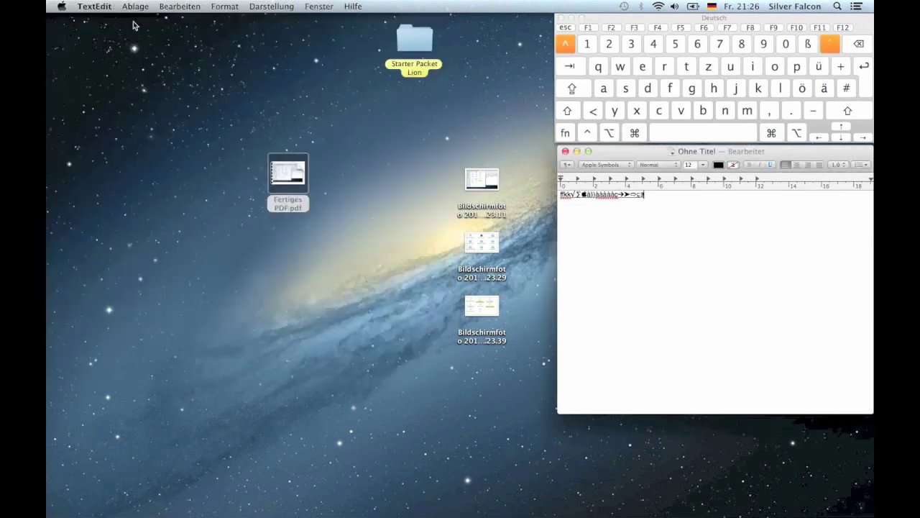
- Open the three desktop screenshots together in Vorschau and select all of them
click(391, 176)
drag(433, 142, 508, 396)
key(super)
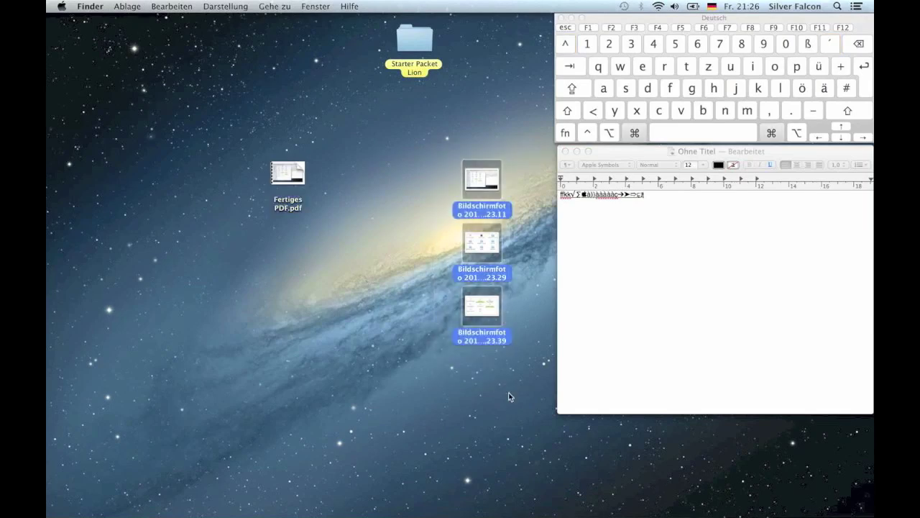
key(super+o)
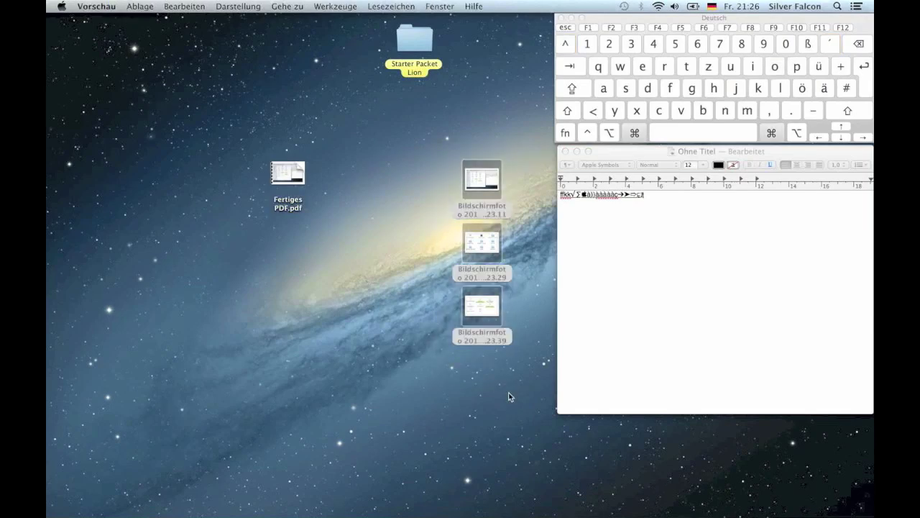
key(super+a)
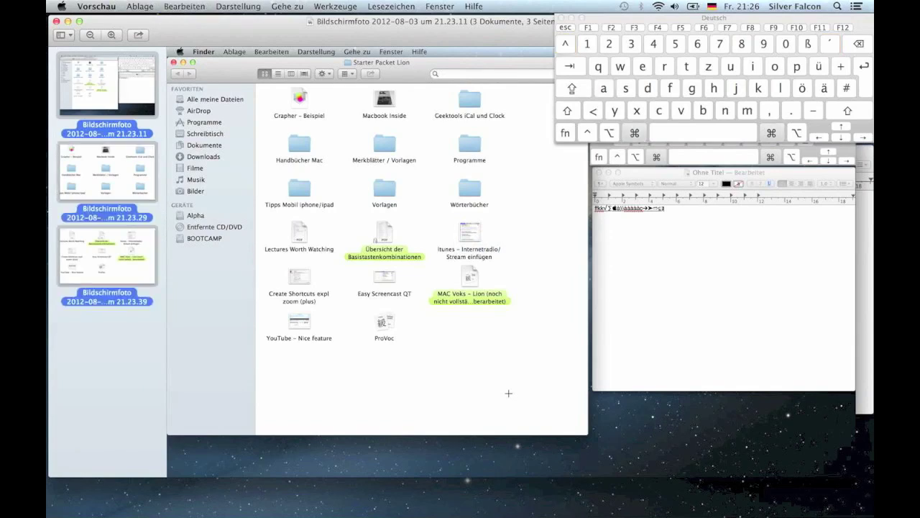
- Choose to save the selected screenshots as a PDF through the print dialog
key(super+p)
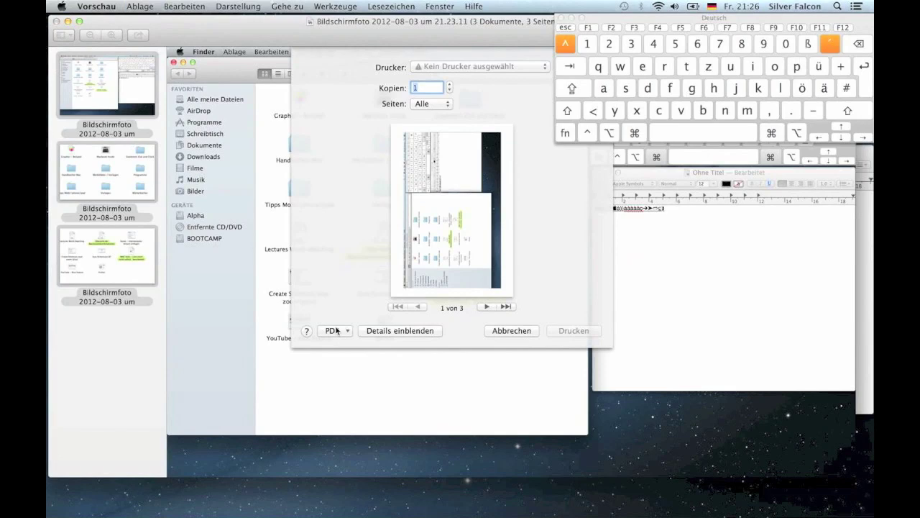
key(Tab)
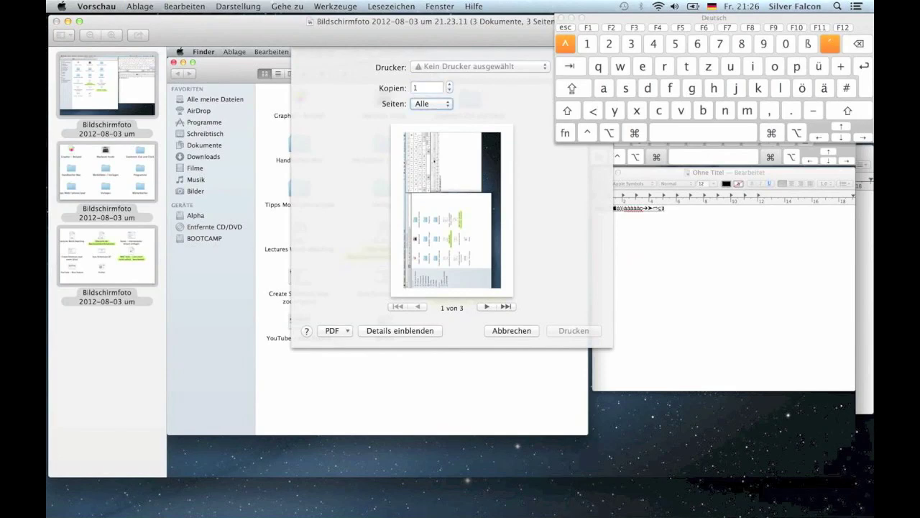
click(335, 331)
click(352, 353)
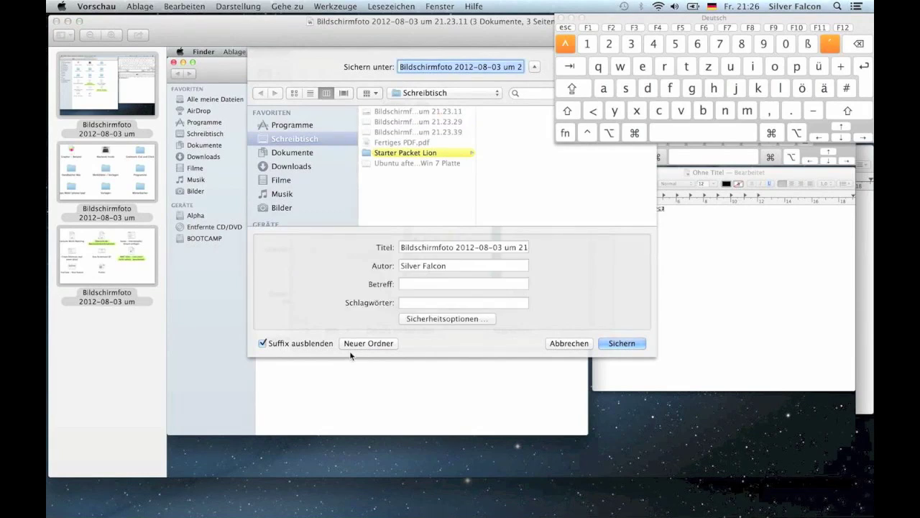
- Cycle the keyboard focus forward and backward through the save dialog's fields and controls, and cancel saving
key(Tab)
key(Tab)
key(Tab)
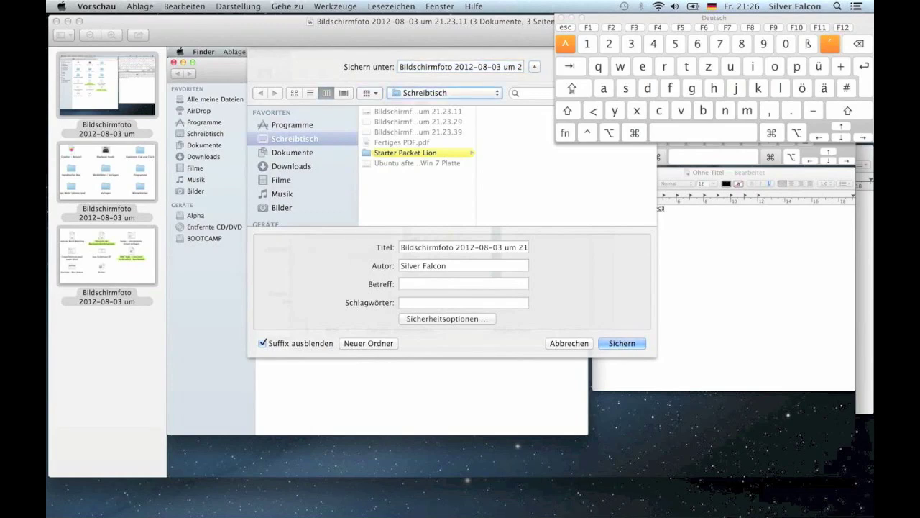
key(Tab)
key(Tab)
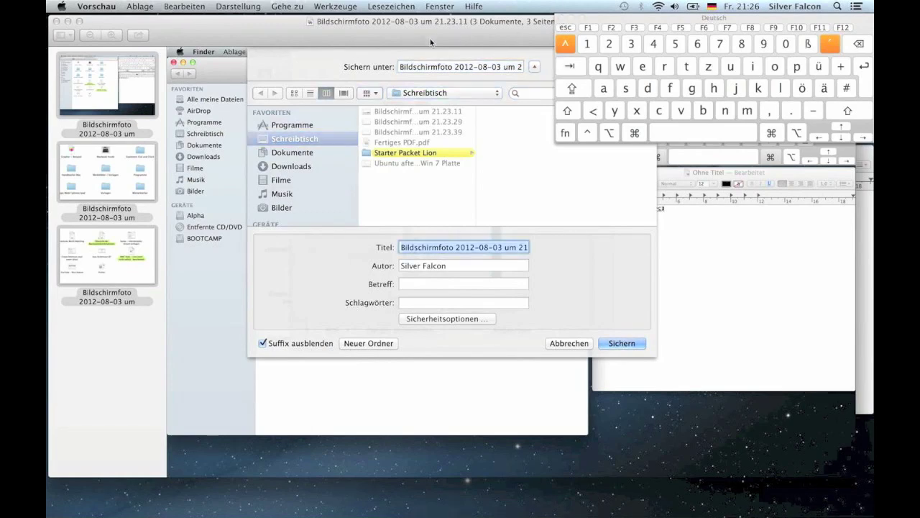
key(Tab)
key(Tab)
key(Tab)
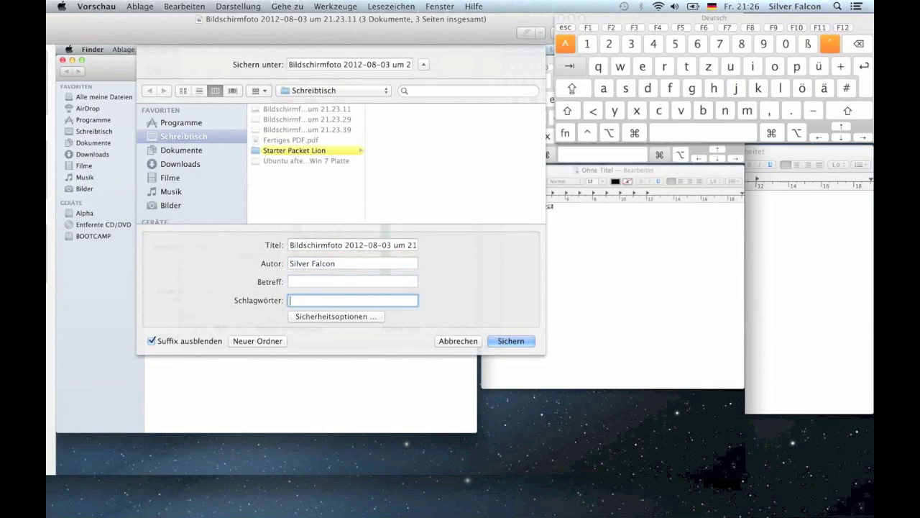
key(shift+Tab)
key(shift+Tab)
key(shift+Tab)
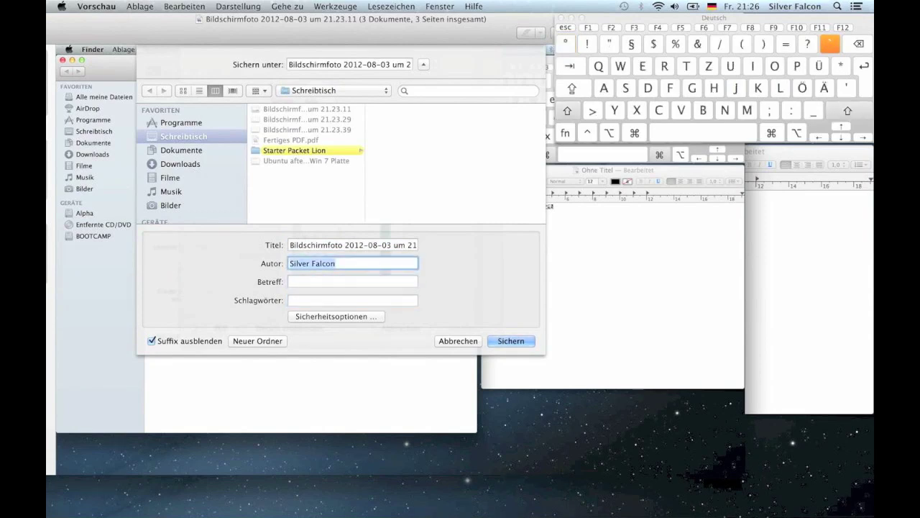
key(shift+Tab)
key(shift+Tab)
key(shift+Tab)
key(shift+Tab)
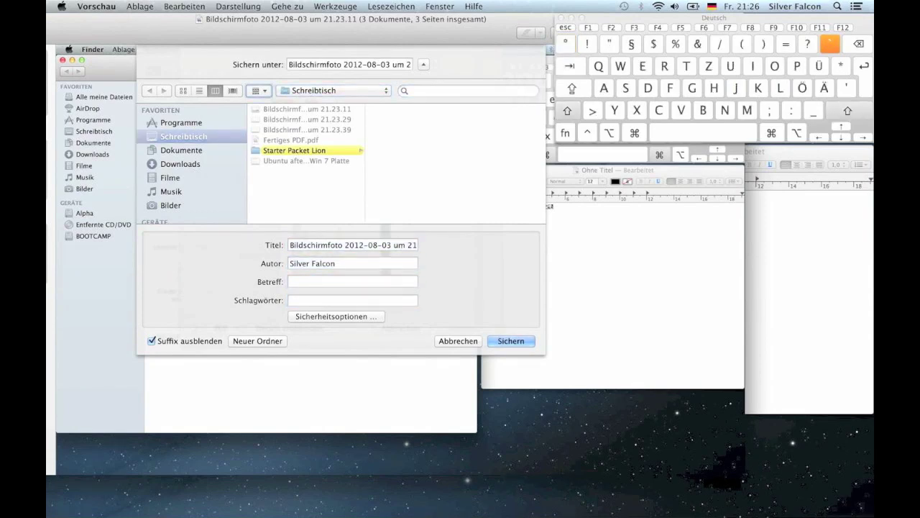
key(shift+Tab)
key(Tab)
key(Tab)
key(Tab)
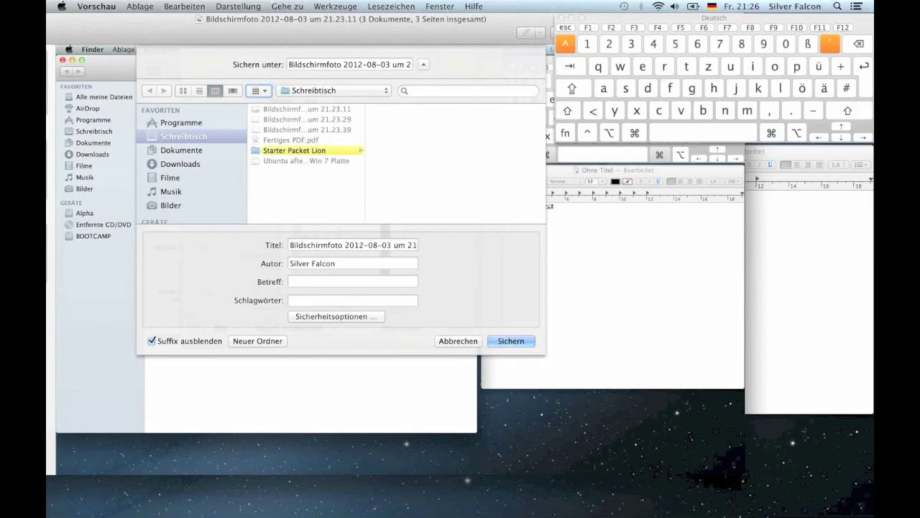
key(Tab)
key(Tab)
key(Tab)
key(Tab)
key(Tab)
key(Tab)
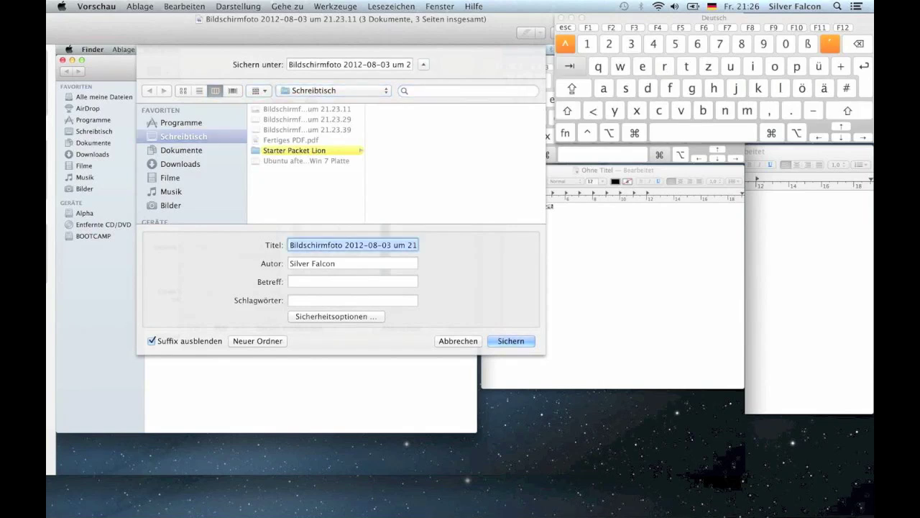
key(Tab)
key(Tab)
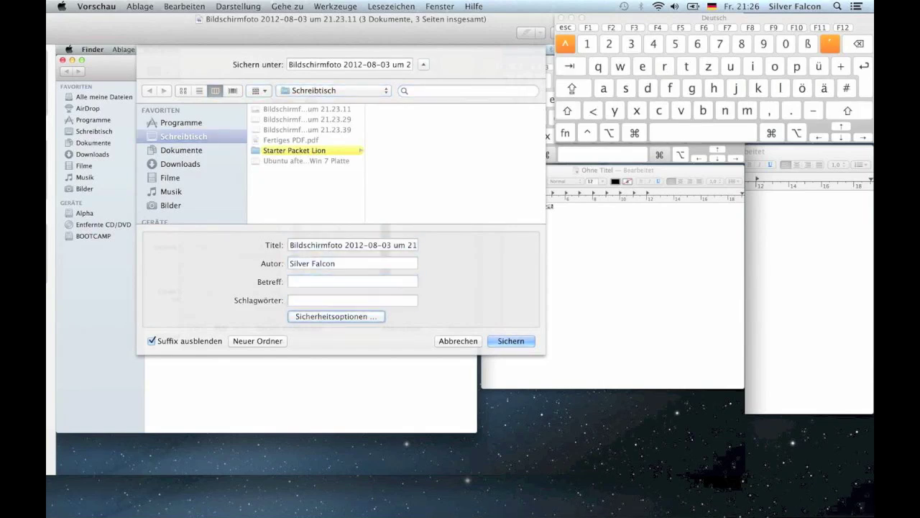
key(Tab)
key(Tab)
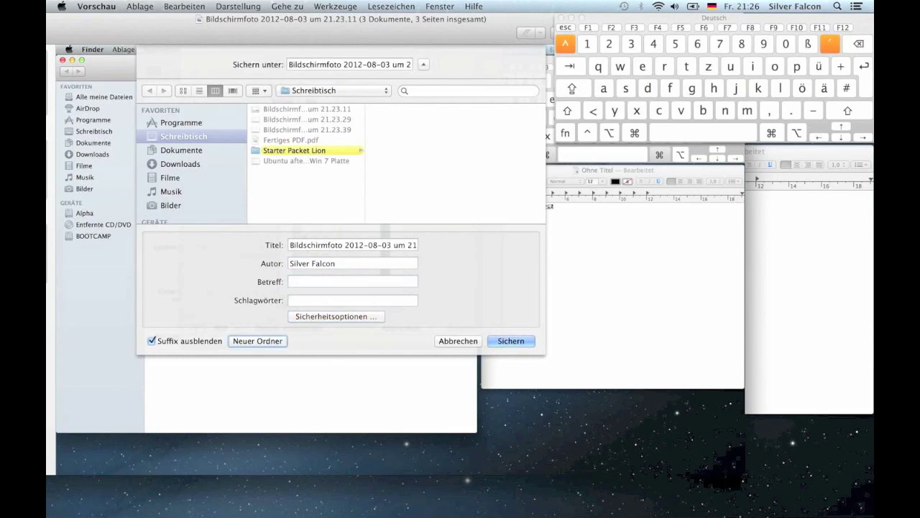
key(Tab)
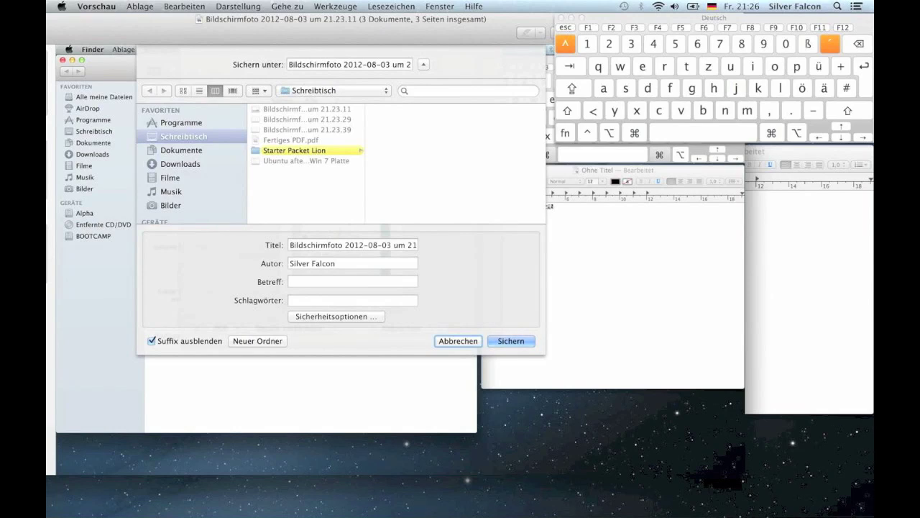
key(Escape)
- Reopen the print dialog for the three screenshots and choose Als PDF sichern
key(super+p)
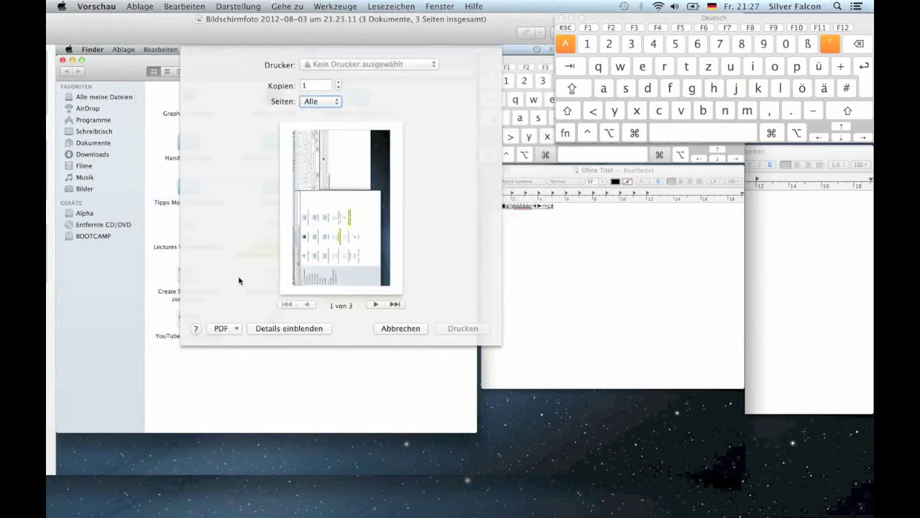
click(223, 332)
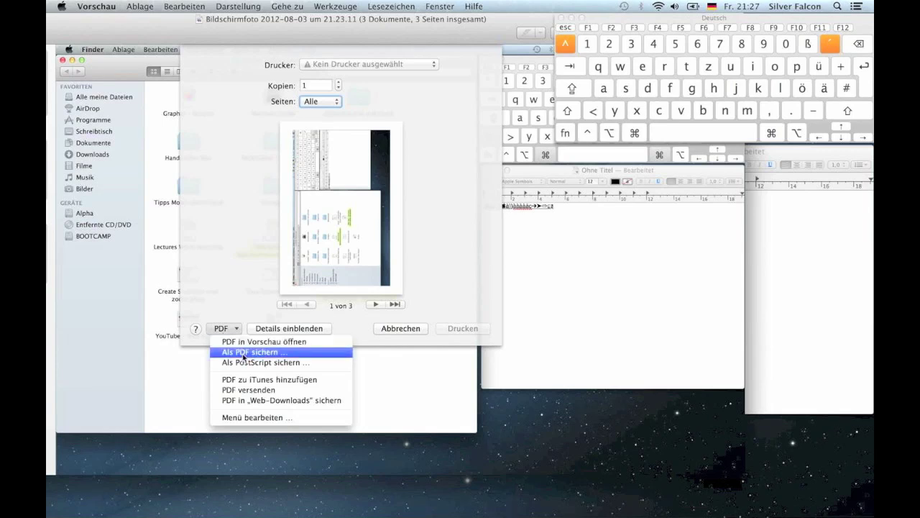
click(242, 353)
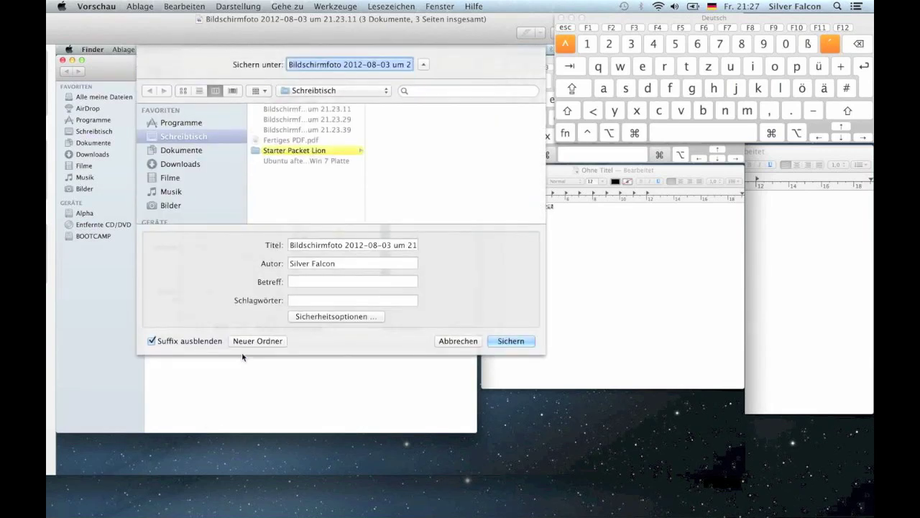
- Move the keyboard focus forward through the save dialog's search and document information fields to Neuer Ordner
key(Tab)
key(Tab)
key(Tab)
key(Tab)
key(Tab)
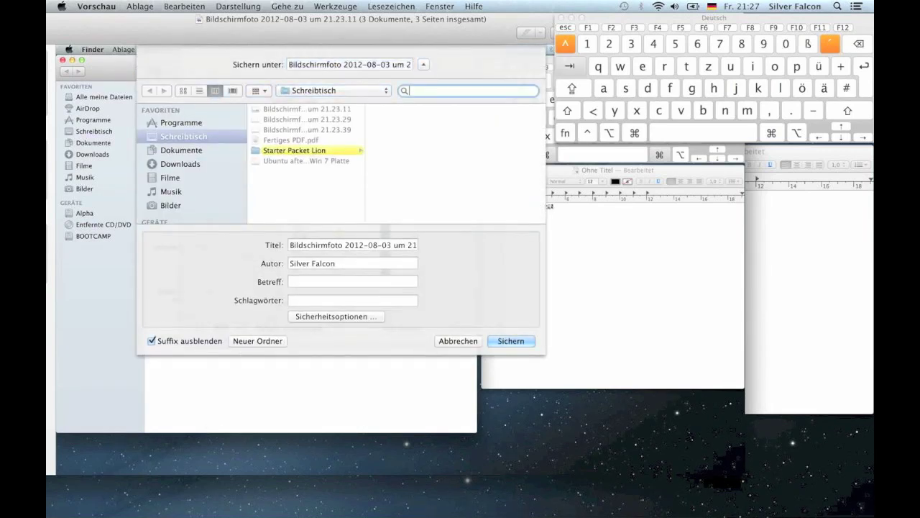
key(Tab)
key(Tab)
key(Tab)
key(Tab)
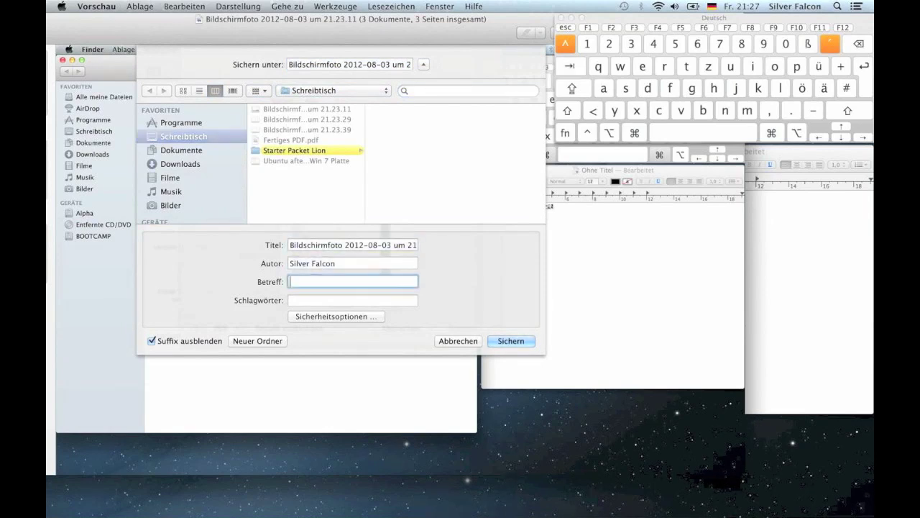
key(Tab)
key(Tab)
key(Tab)
key(Tab)
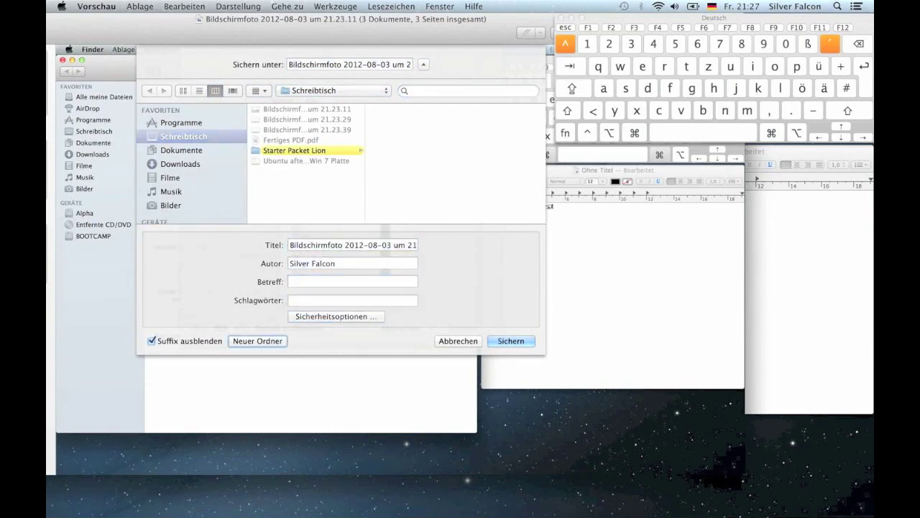
- Switch the keyboard focus between Neuer Ordner and Abbrechen, and cancel saving the PDF from the focused control
key(shift+Tab)
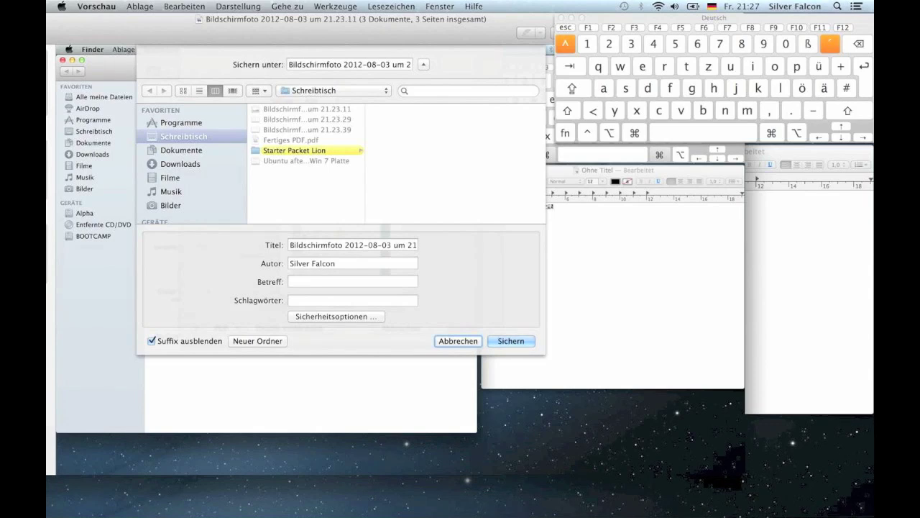
key(shift)
key(shift+Tab)
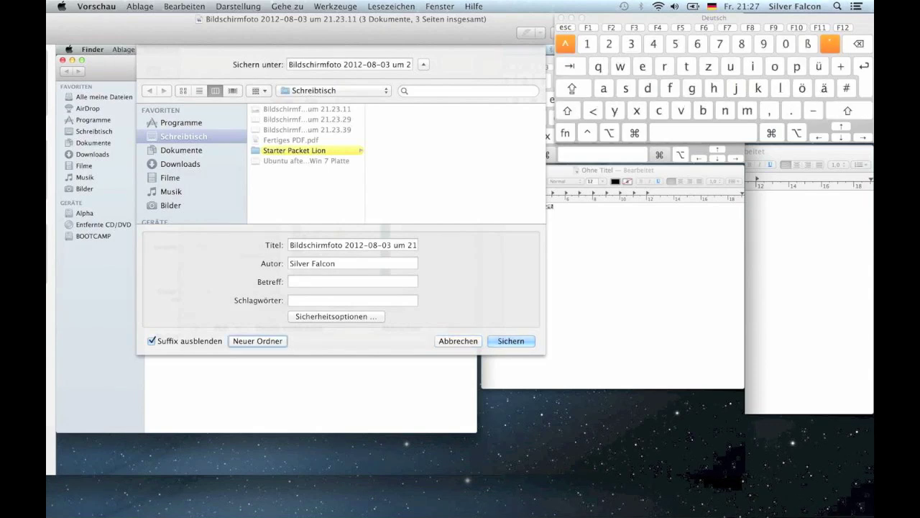
key(Tab)
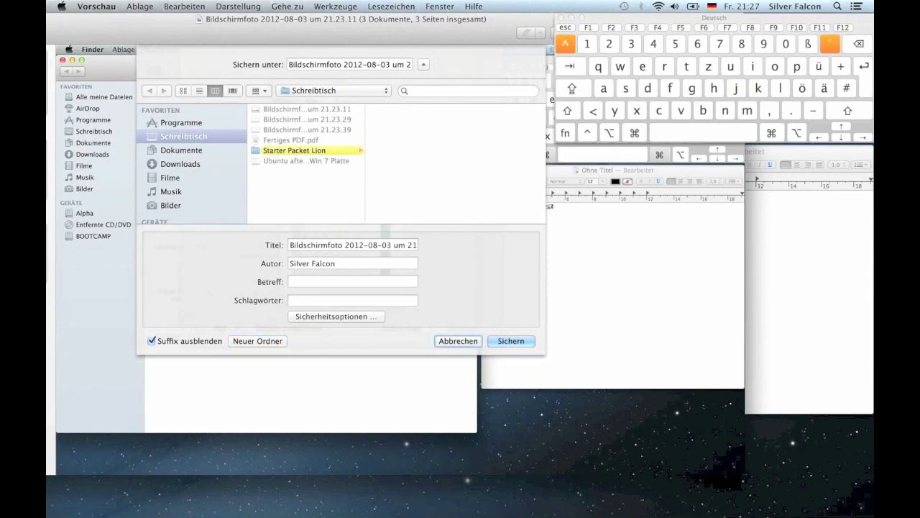
key(space)
- Reopen the print dialog, move the keyboard focus through its controls, and advance the print preview to page 3
key(super+p)
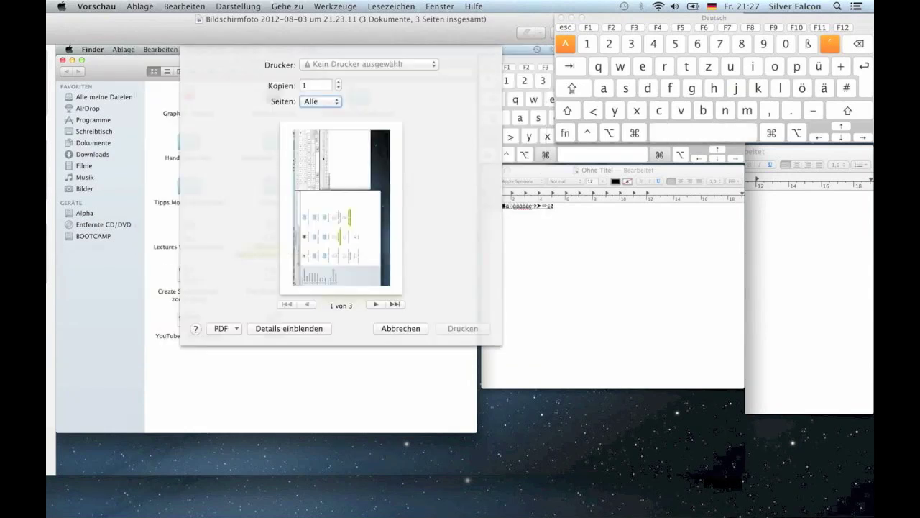
key(space)
key(Return)
key(shift+Tab)
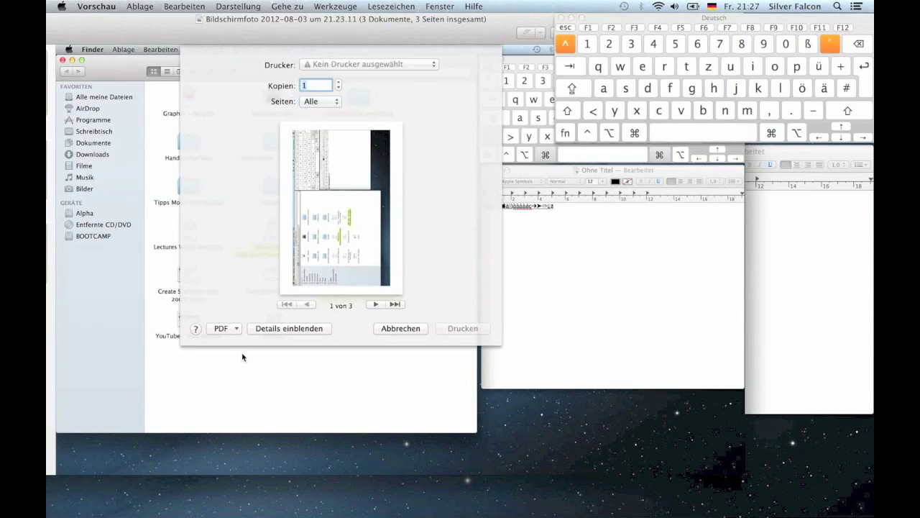
key(space)
key(Tab)
key(Tab)
key(Tab)
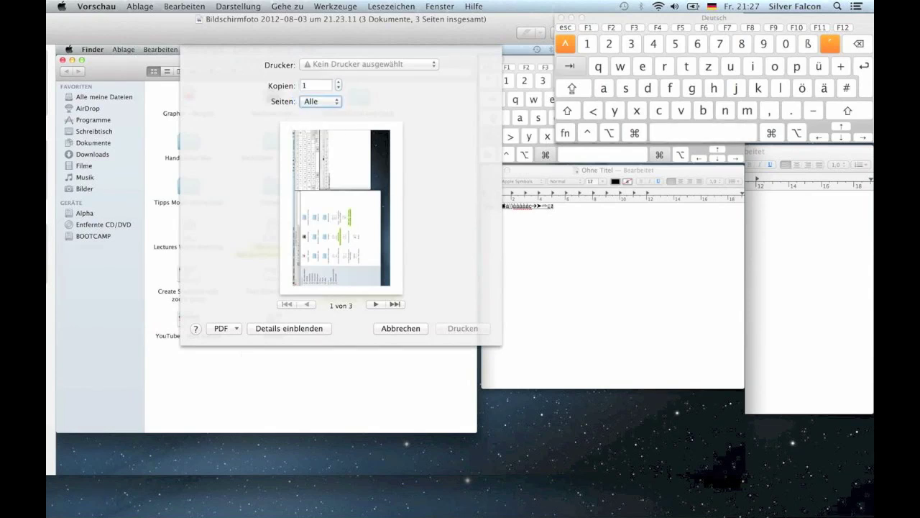
key(shift+Tab)
key(shift+Tab)
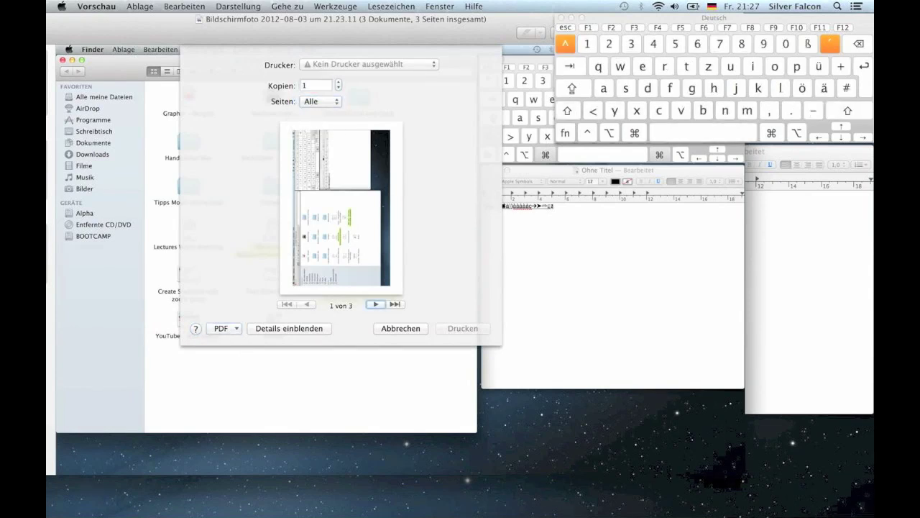
key(space)
- Open the print dialog's help from the keyboard-focused control and close the Hilfe-Zentrum window
key(Tab)
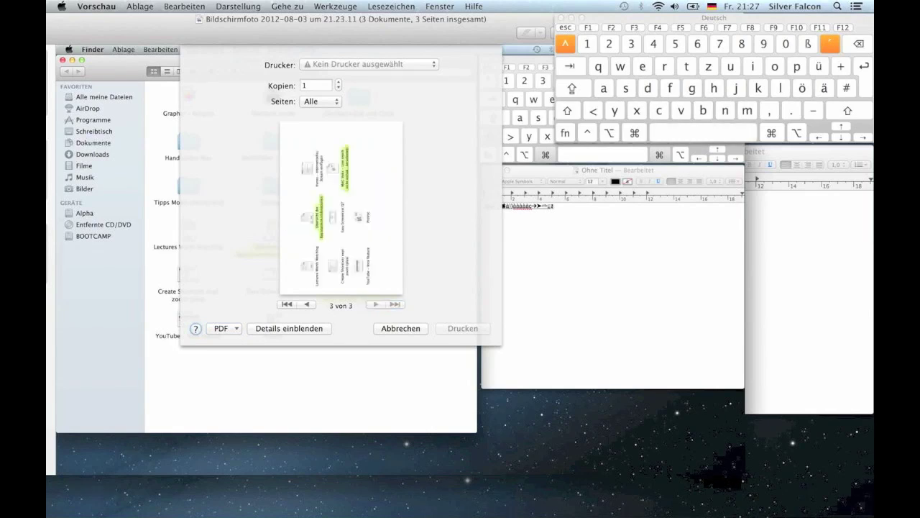
key(space)
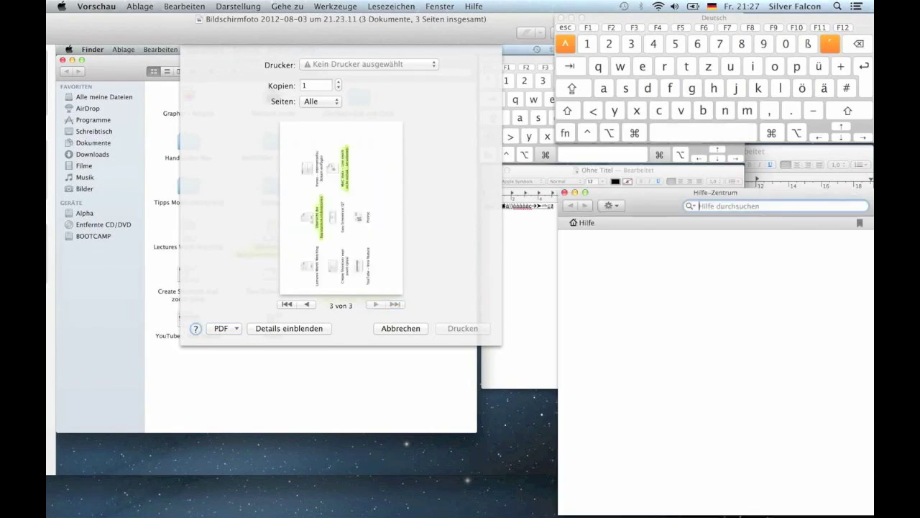
click(563, 192)
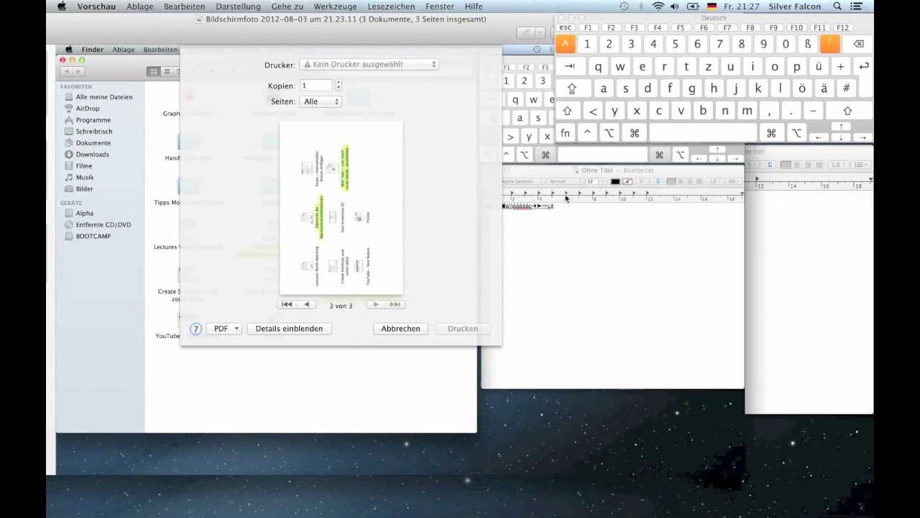
- Cancel the print dialog, close the Vorschau window with the screenshots, and return to the Finder desktop
key(Escape)
key(cmd+w)
click(433, 253)
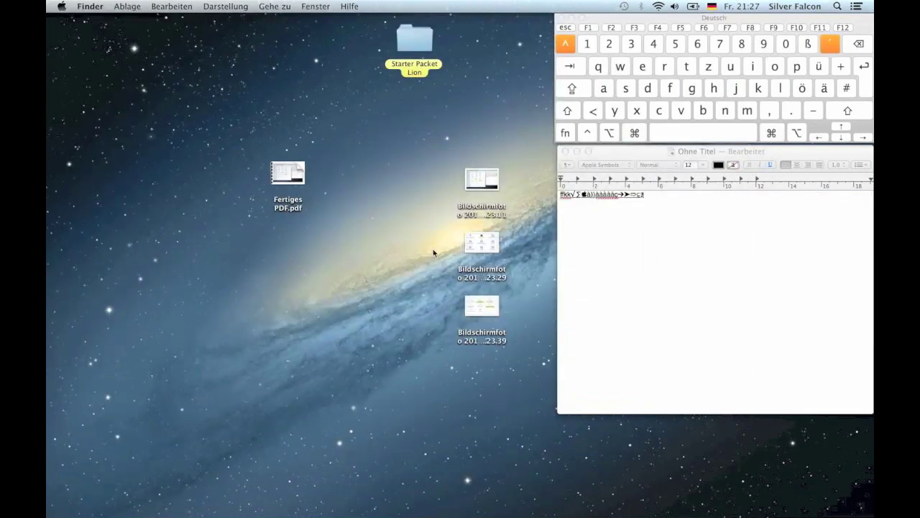
- Select the three desktop screenshots, clear the selection, and select the area spanning Fertiges PDF.pdf and the screenshots
drag(443, 167, 474, 357)
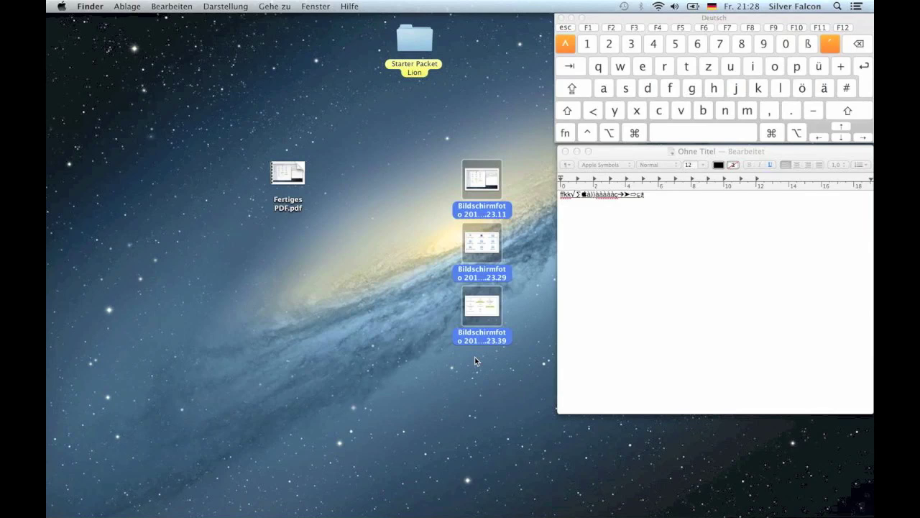
click(446, 122)
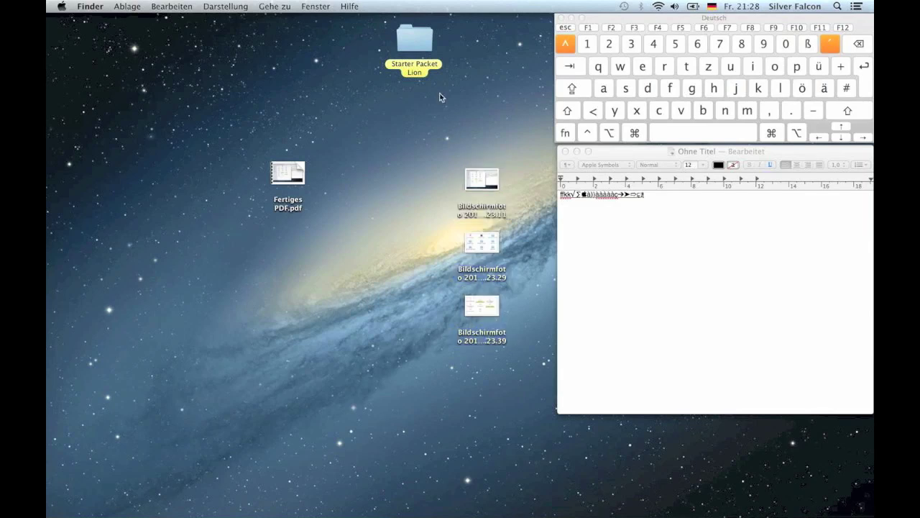
drag(251, 147, 505, 338)
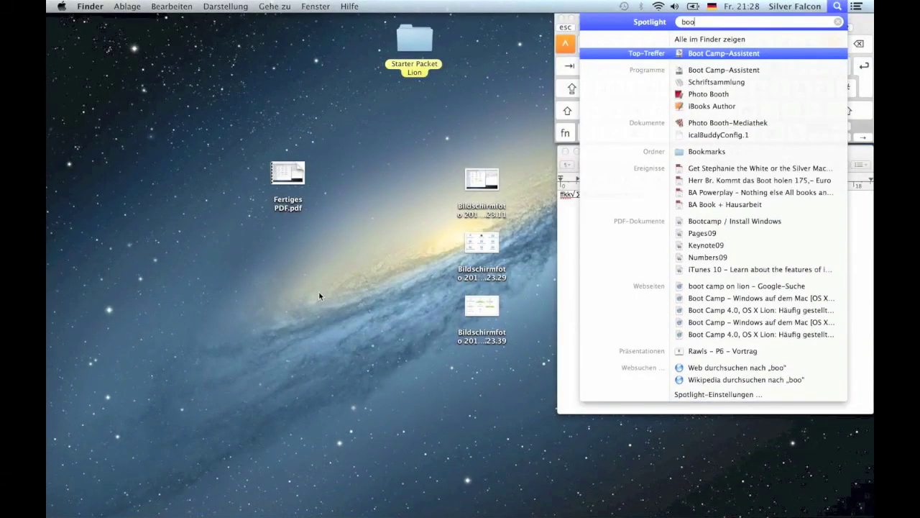
- Search Spotlight for "boo", move down through the results, and close the search
key(Down)
key(Down)
key(Down)
key(Escape)
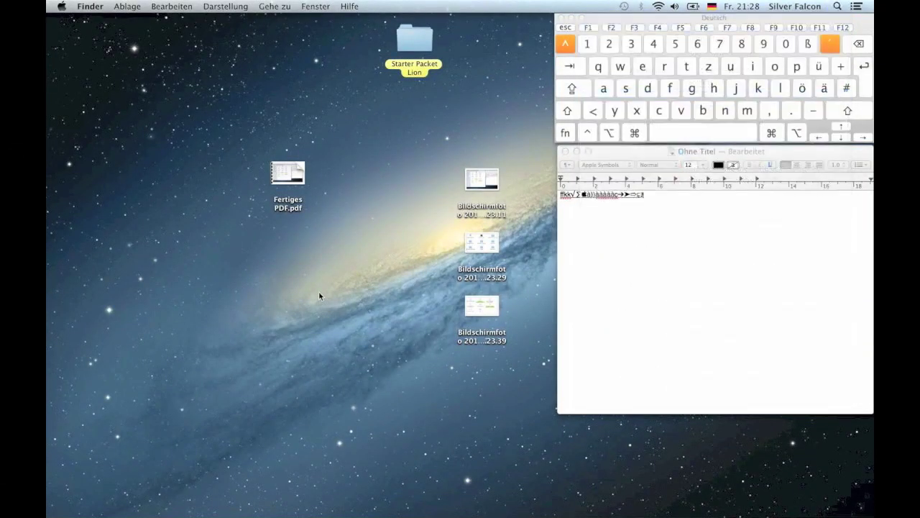